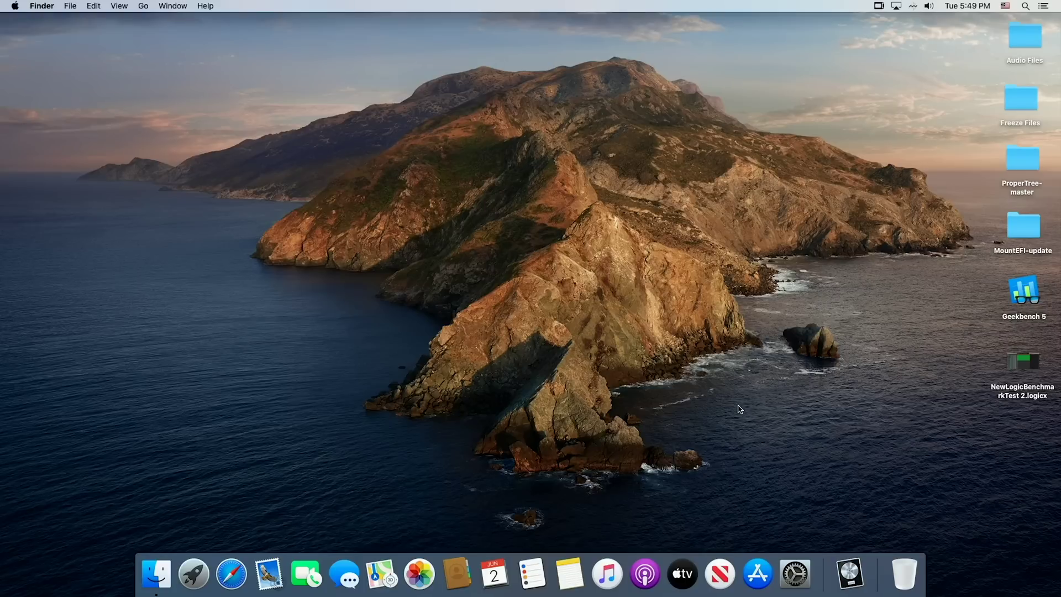
# Launch Geekbench 5 from the desktop, accept its license agreement, postpone licensing and allow access to the Desktop folder
pyautogui.doubleClick(1038, 295)
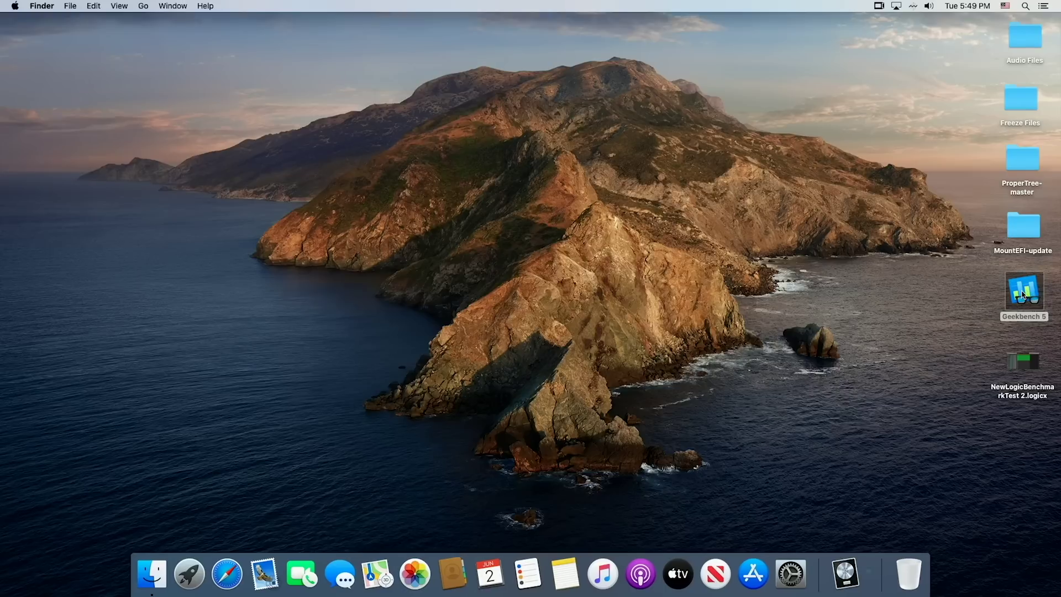
pyautogui.click(591, 206)
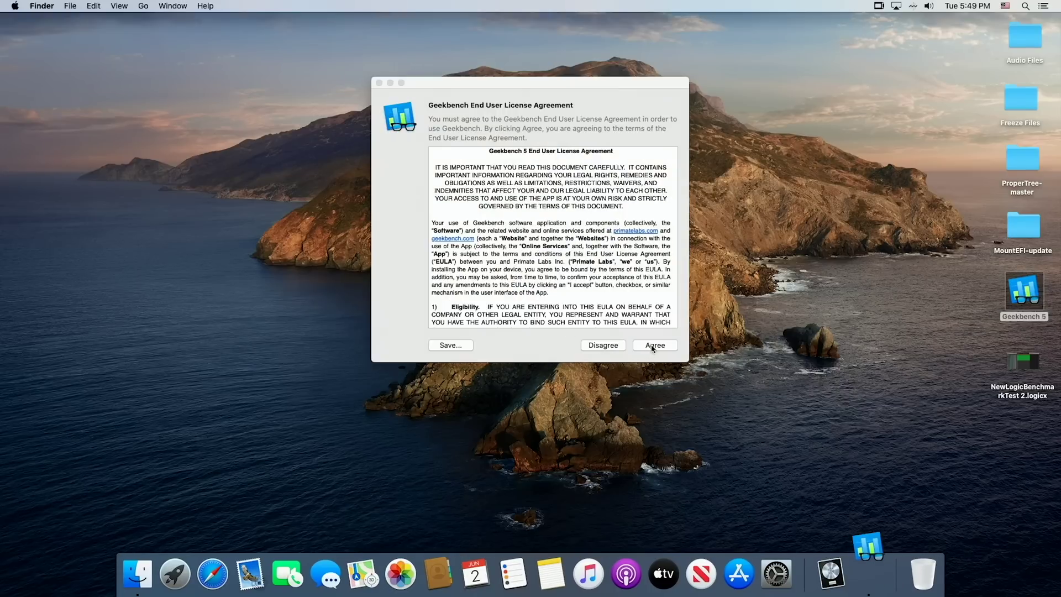
pyautogui.click(650, 347)
pyautogui.click(492, 220)
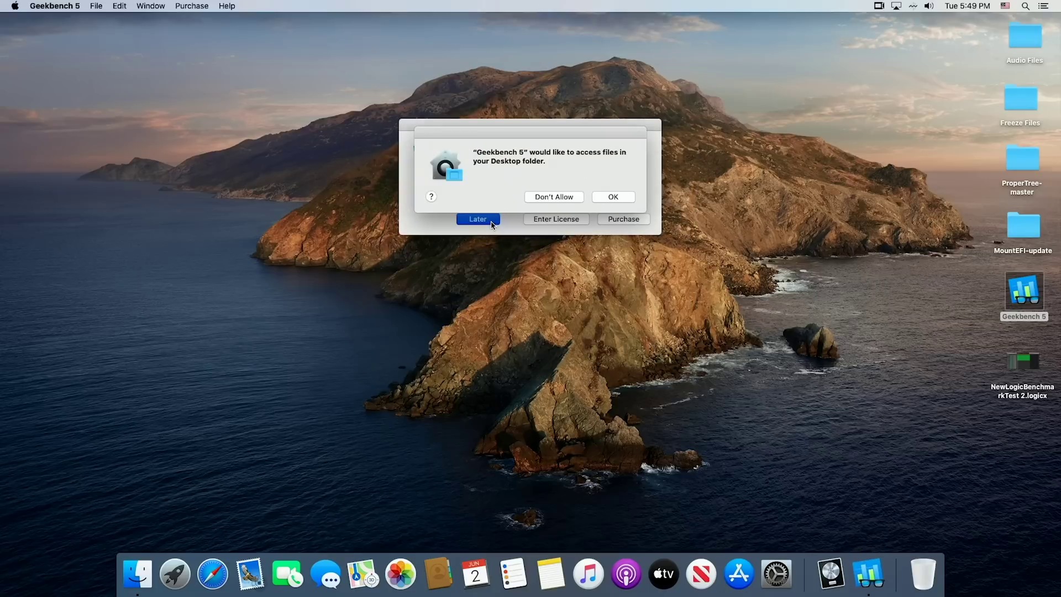
pyautogui.click(610, 203)
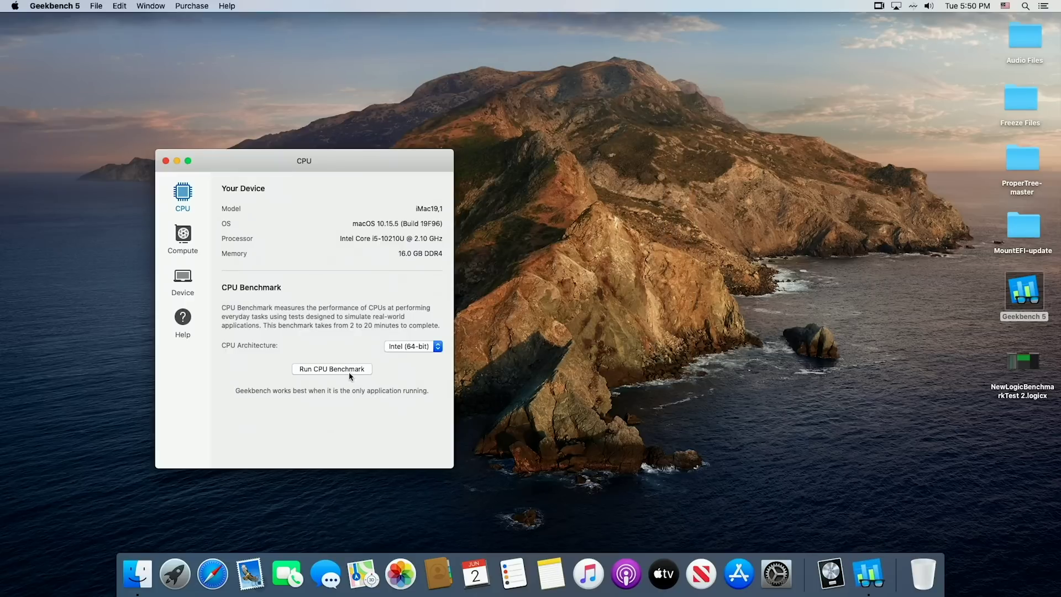
# Reposition the Geekbench window and run the CPU benchmark with the Intel (64-bit) architecture
pyautogui.moveTo(391, 167); pyautogui.dragTo(660, 135)
pyautogui.click(595, 329)
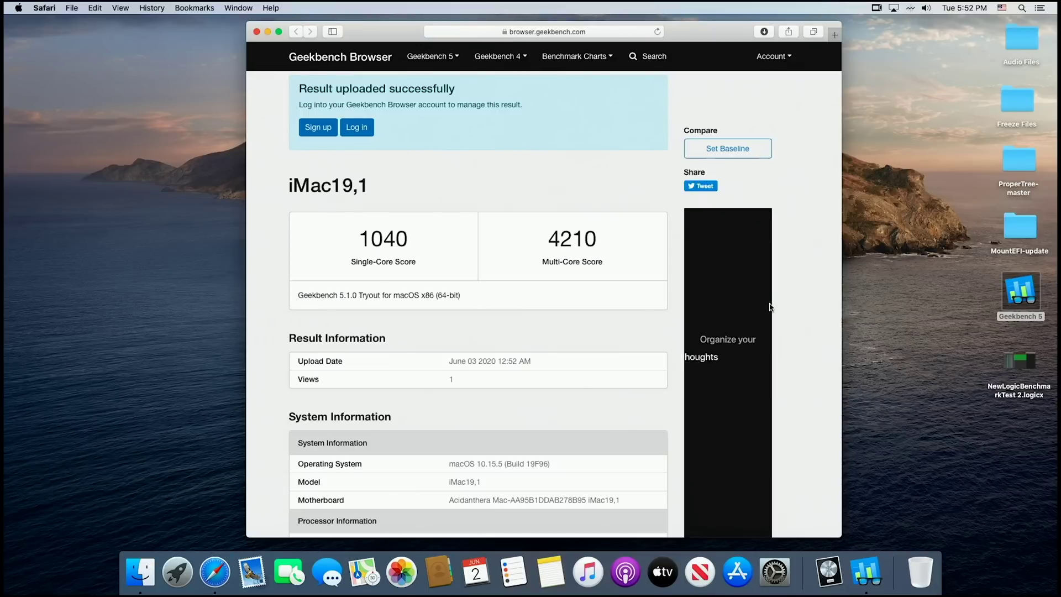
# Shift the benchmark results window aside and check the system overview in About This Mac
pyautogui.moveTo(703, 31); pyautogui.dragTo(660, 34)
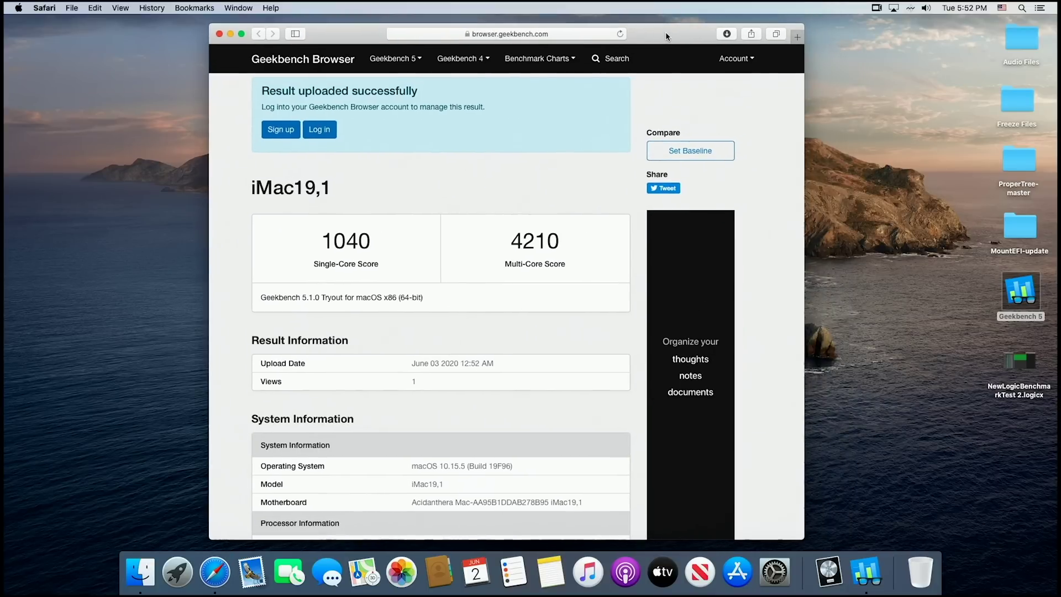
pyautogui.click(18, 7)
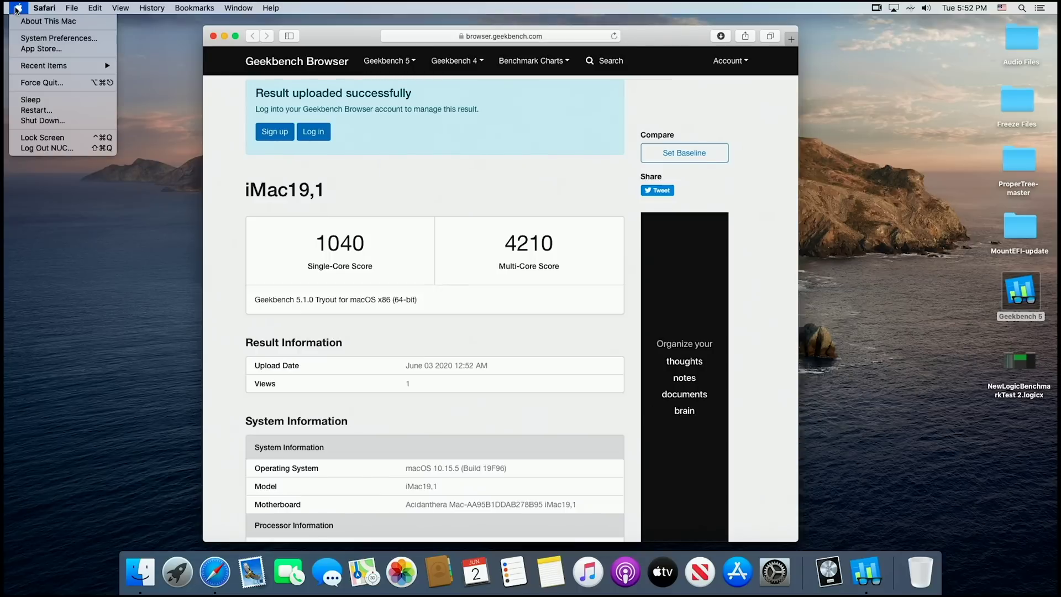
pyautogui.click(26, 22)
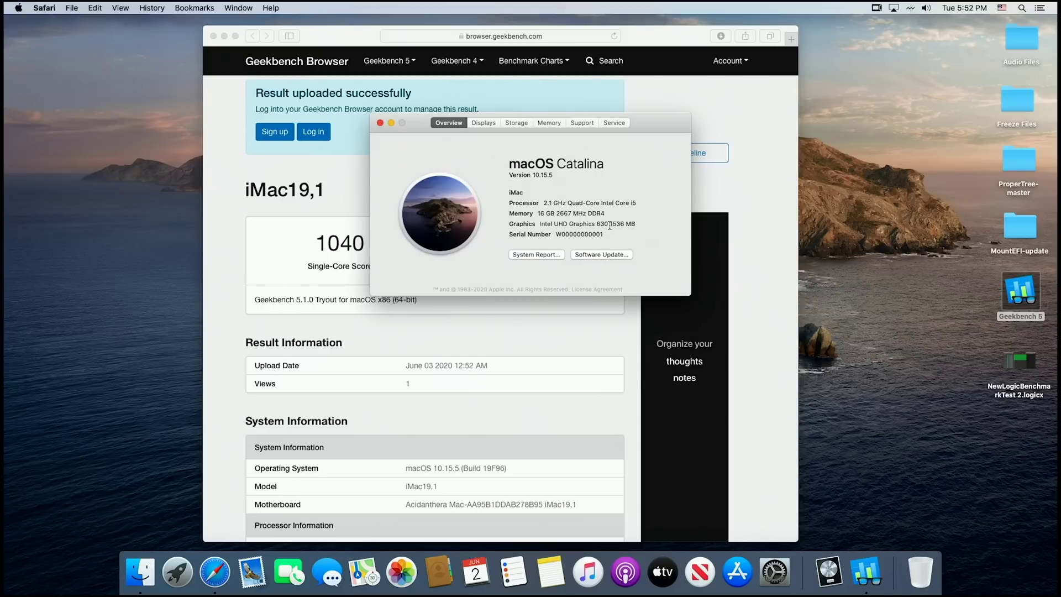
pyautogui.click(381, 122)
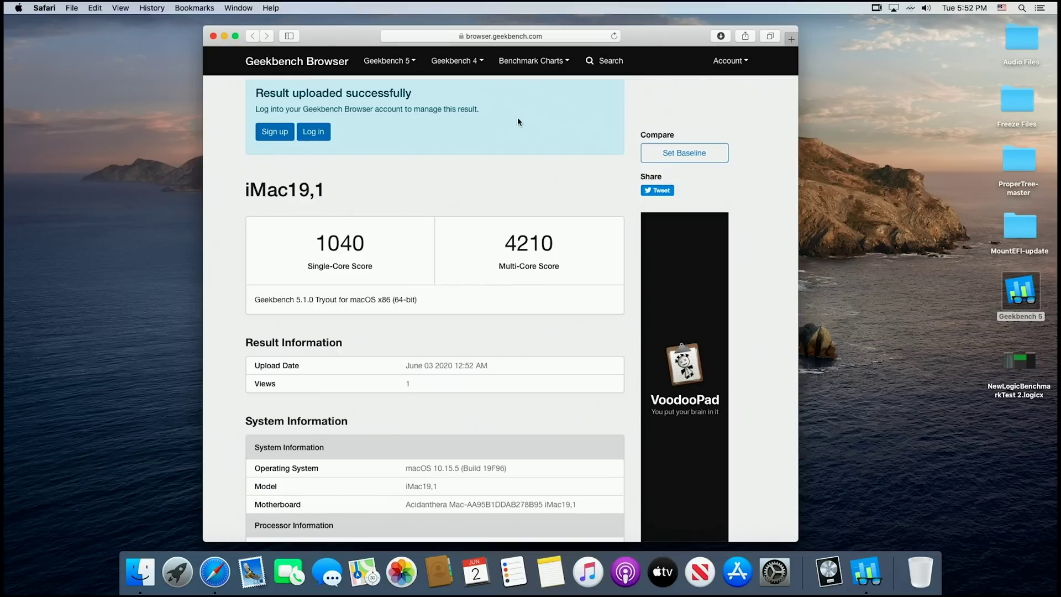
# Open the Mac Benchmark Chart and look through the single-core scores for comparable Macs
pyautogui.click(567, 62)
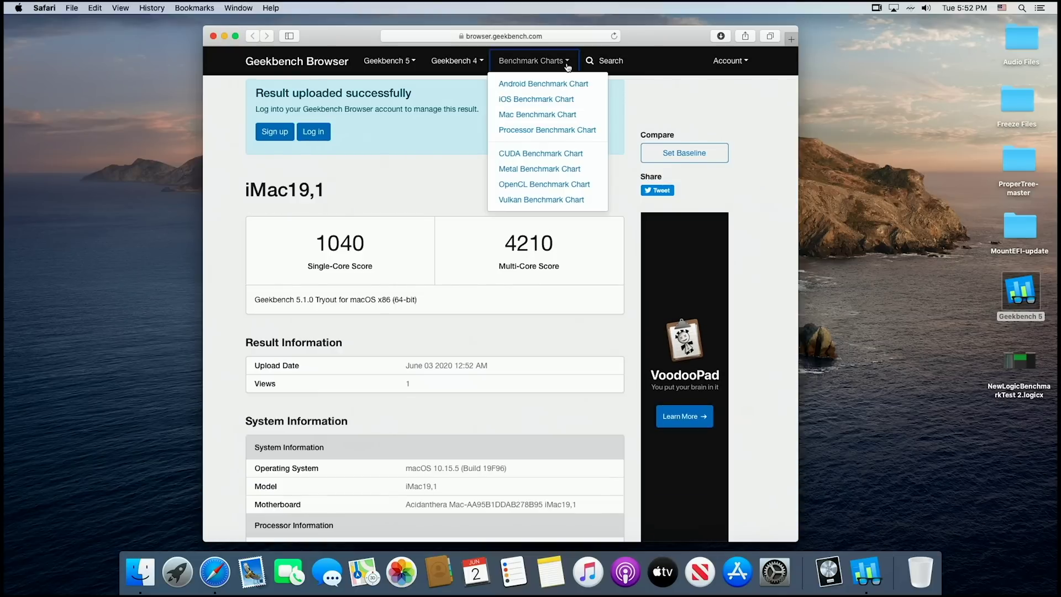
pyautogui.click(553, 122)
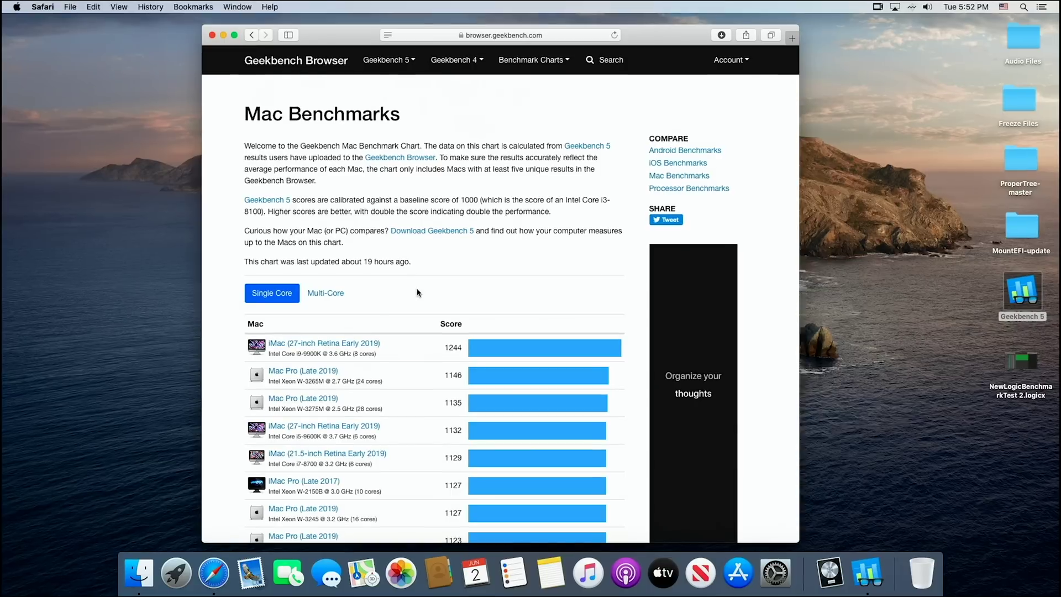
pyautogui.scroll(-15, 418, 293)
pyautogui.scroll(-1, 418, 293)
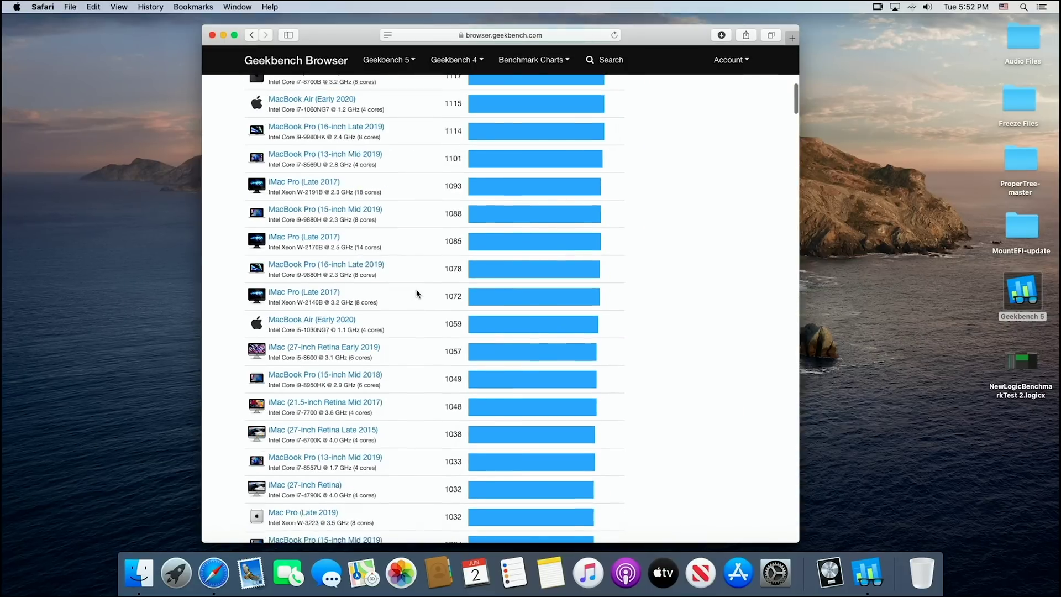
pyautogui.scroll(-1, 417, 293)
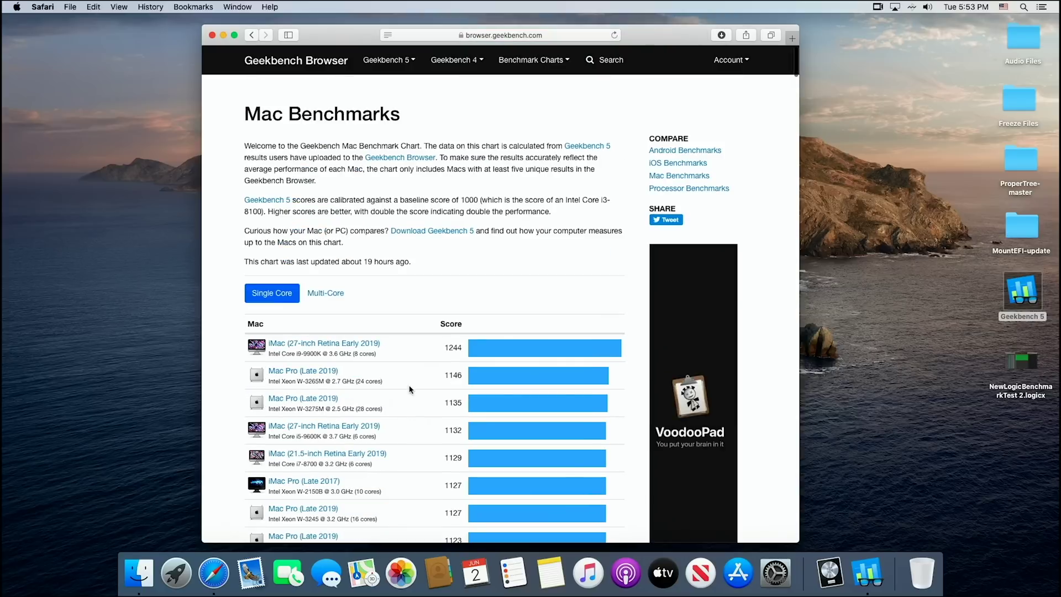
# Switch the Mac Benchmark Chart to Multi-Core and look through the ranking for Macs with comparable scores
pyautogui.scroll(-3, 409, 386)
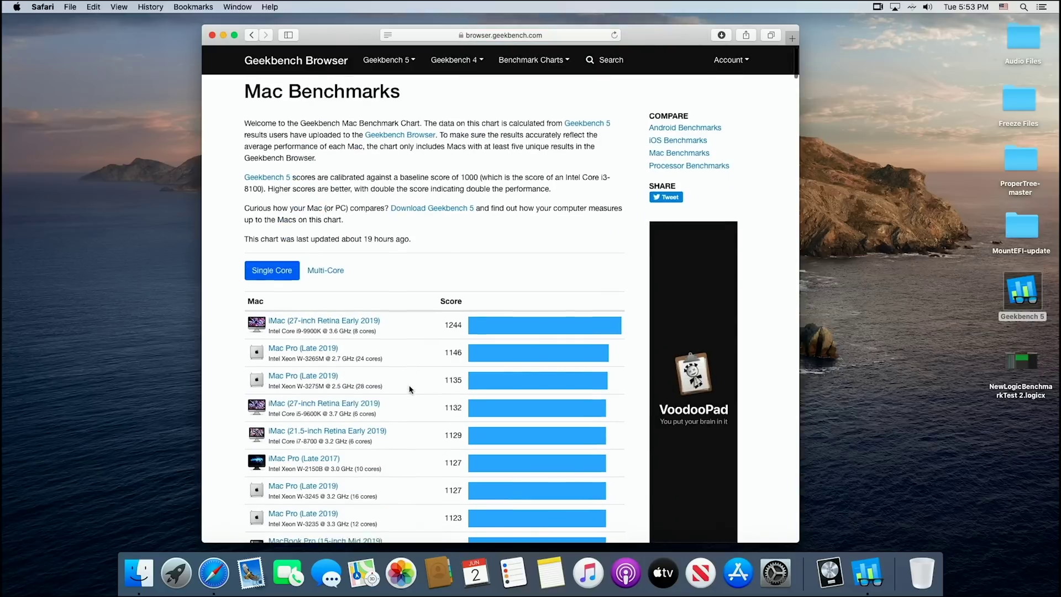
pyautogui.click(332, 192)
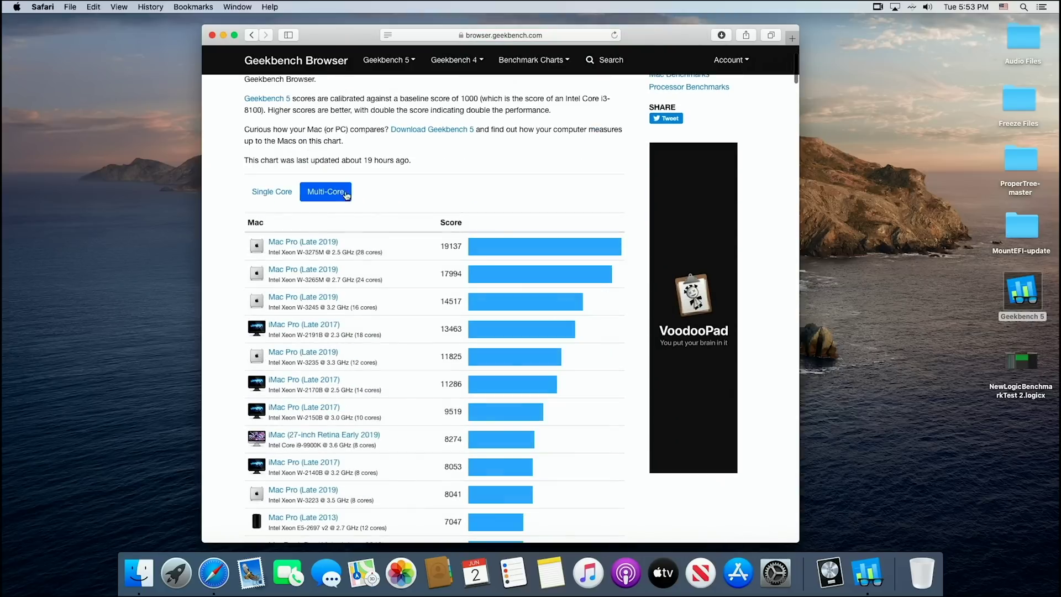
pyautogui.click(253, 35)
pyautogui.click(266, 35)
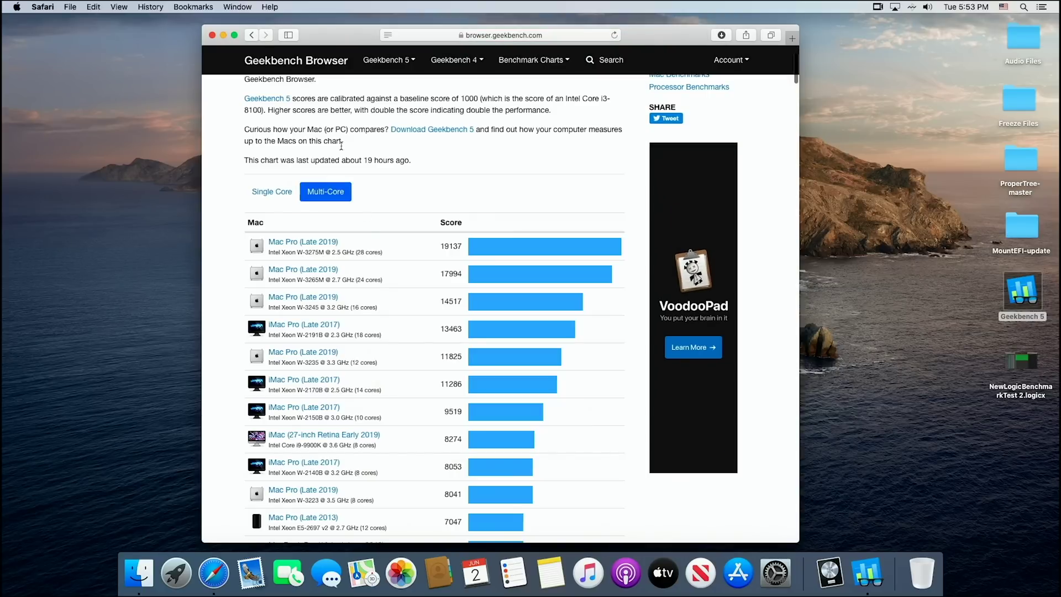
pyautogui.scroll(-10, 363, 304)
pyautogui.scroll(-4, 363, 304)
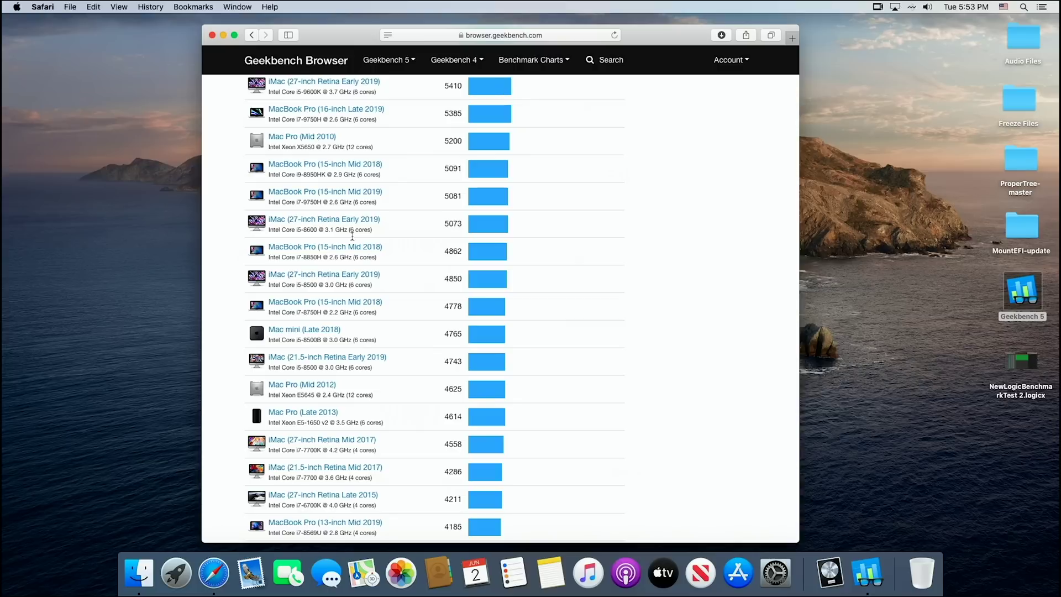
pyautogui.scroll(10, 348, 243)
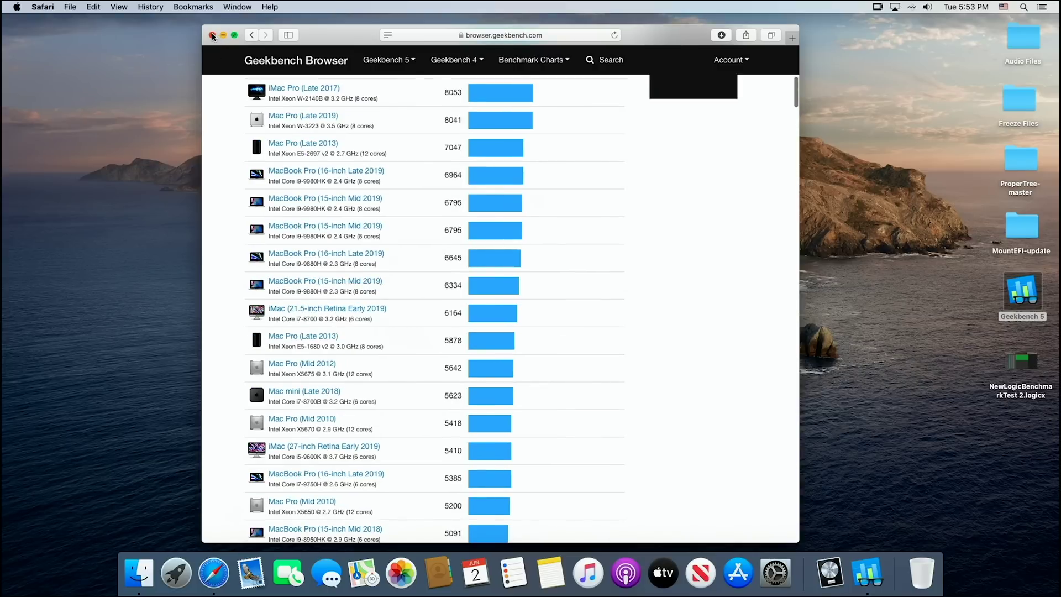
# Close the open benchmark windows and launch Cinebench from the Applications folder, approving the downloaded-app warning
pyautogui.click(213, 37)
pyautogui.click(438, 122)
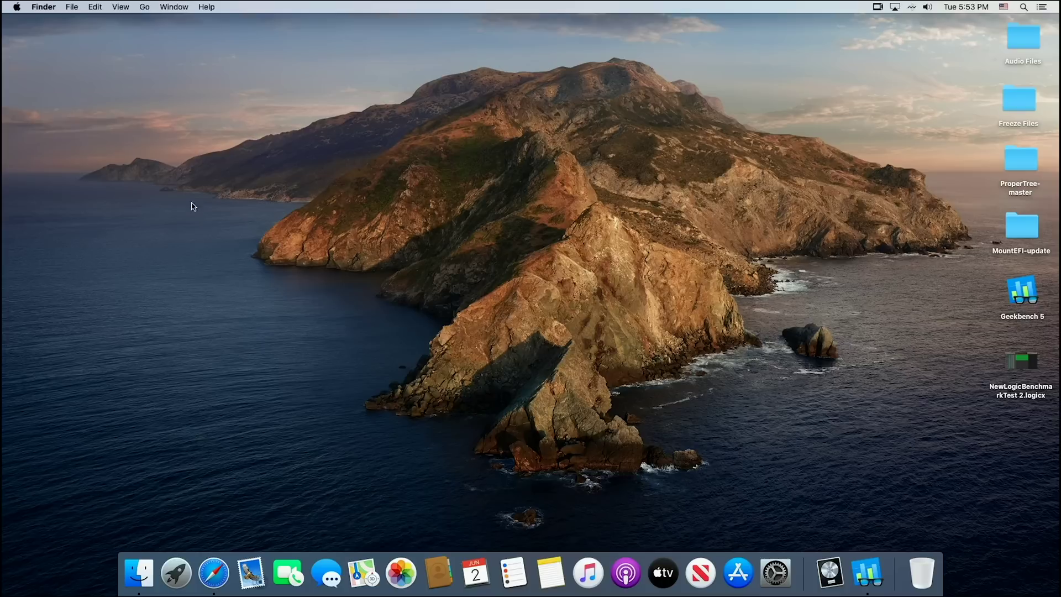
pyautogui.click(145, 7)
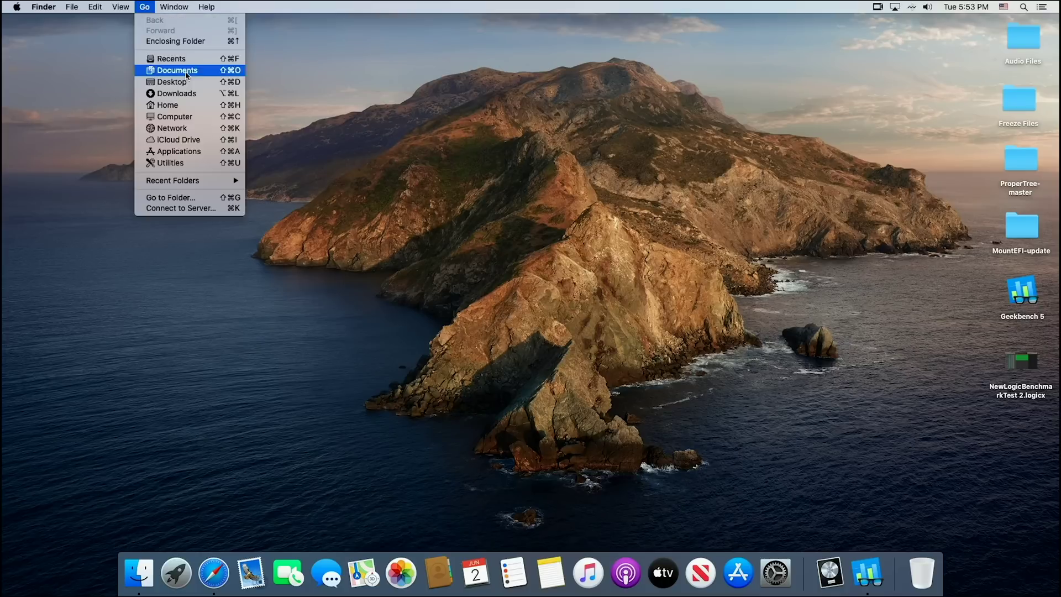
pyautogui.click(201, 152)
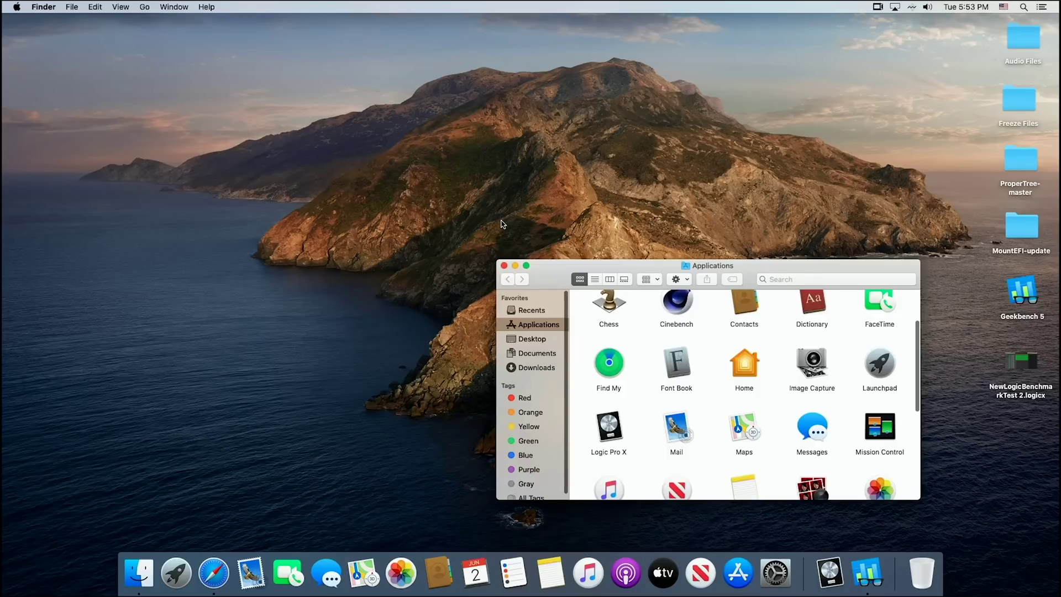
pyautogui.doubleClick(667, 308)
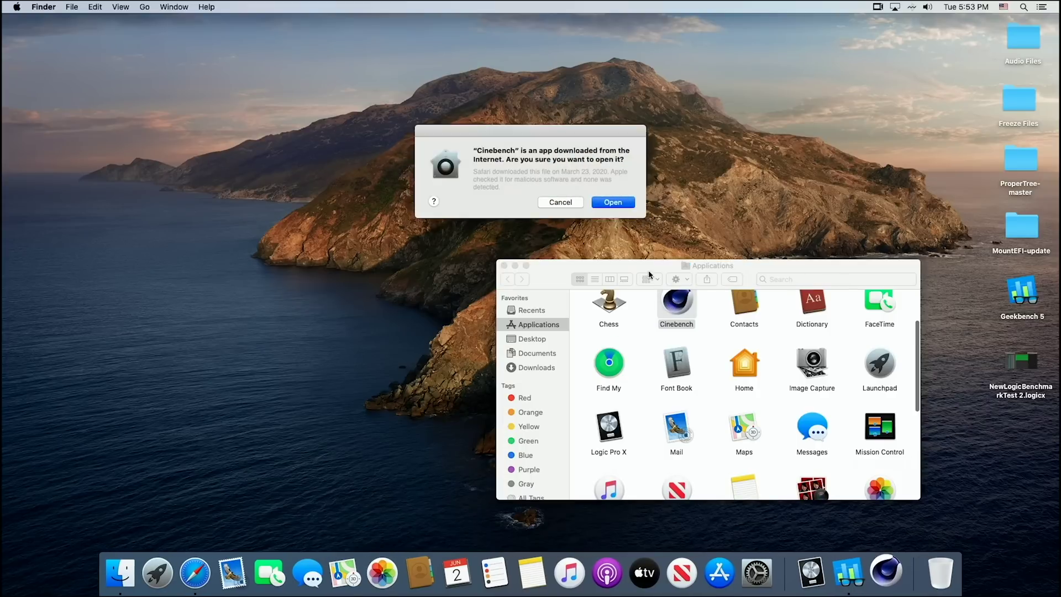
pyautogui.click(611, 200)
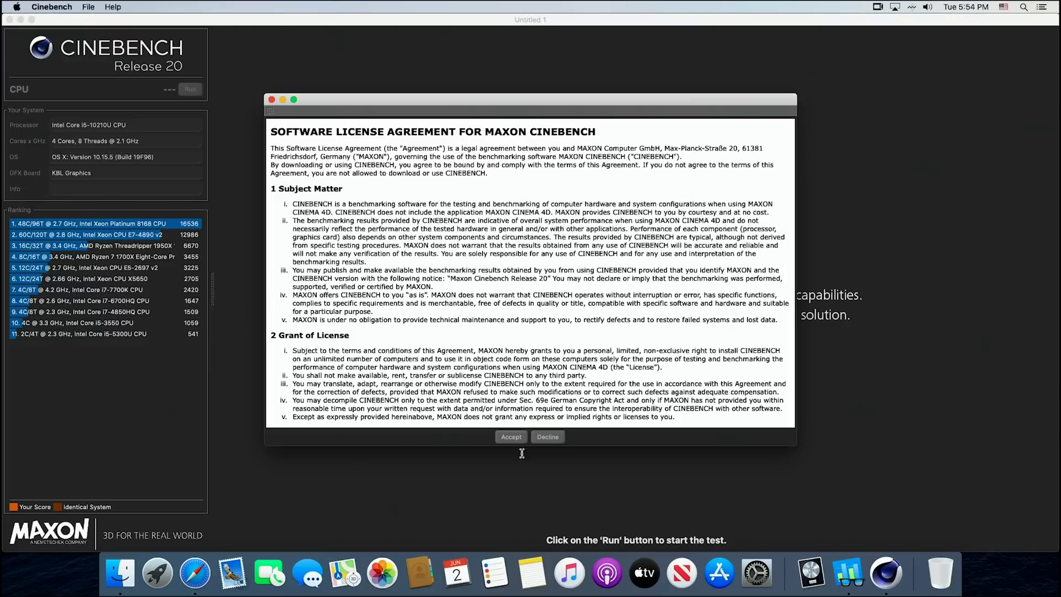
# Accept the Maxon Cinebench software license agreement and run the CPU test
pyautogui.click(511, 441)
pyautogui.click(190, 90)
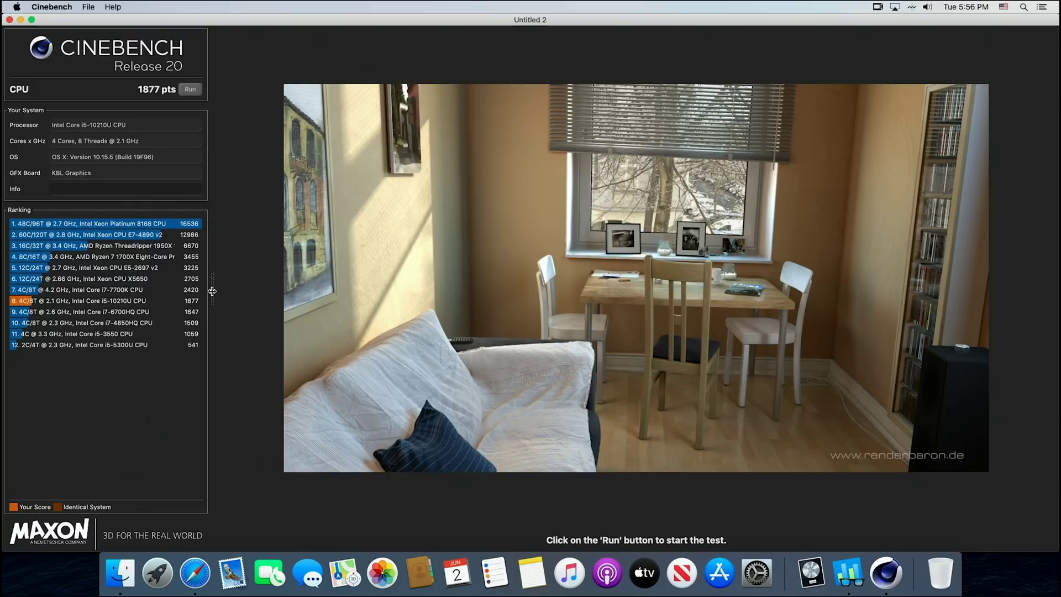
# Widen the Cinebench ranking area and compare the Intel Core i5-10210U result with the details of neighbouring processors
pyautogui.moveTo(213, 289); pyautogui.dragTo(475, 284)
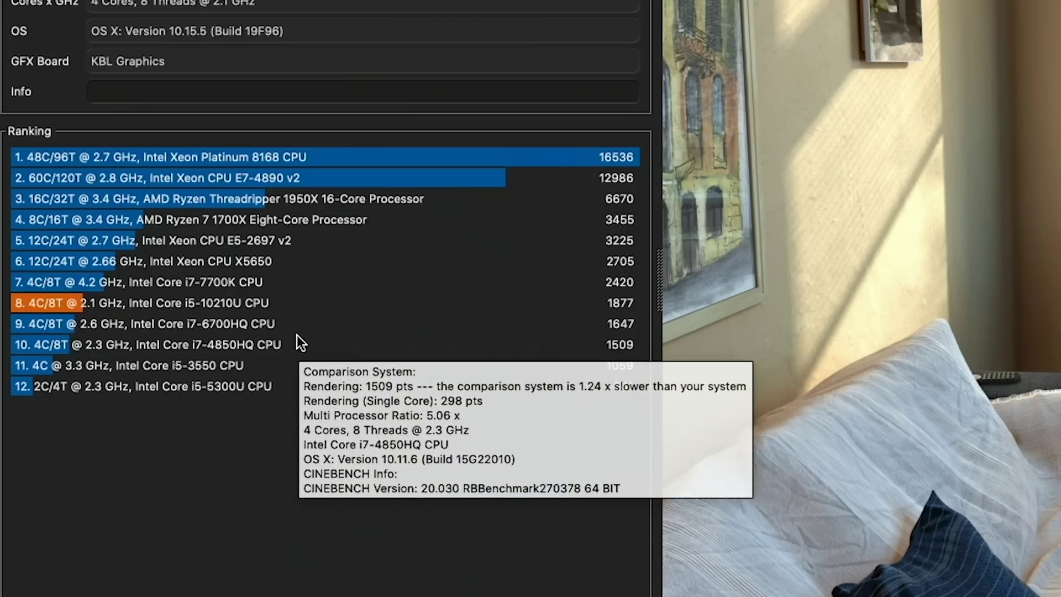
pyautogui.moveTo(198, 329)
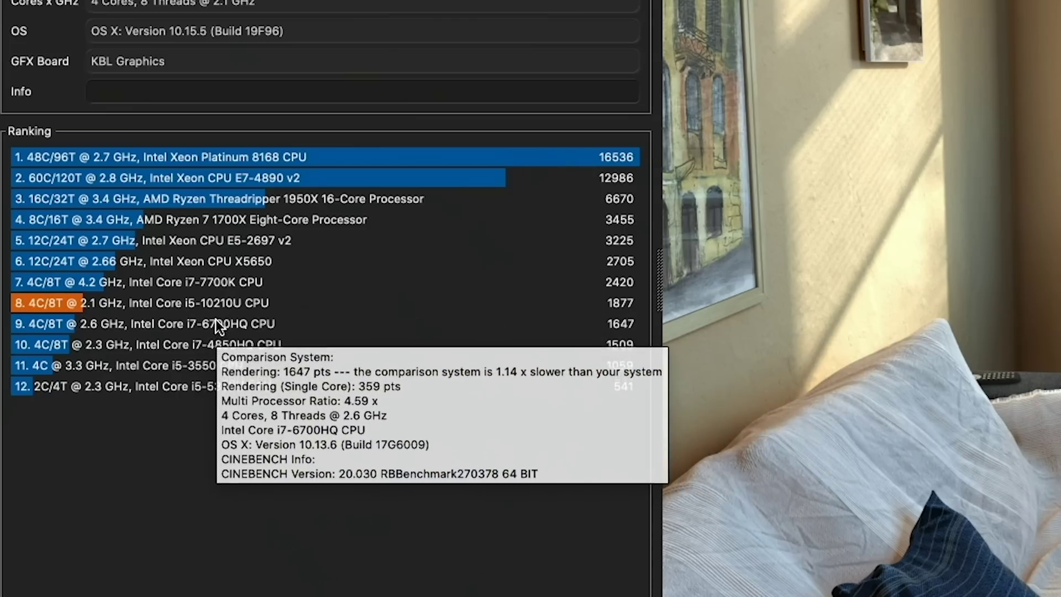
pyautogui.moveTo(218, 310)
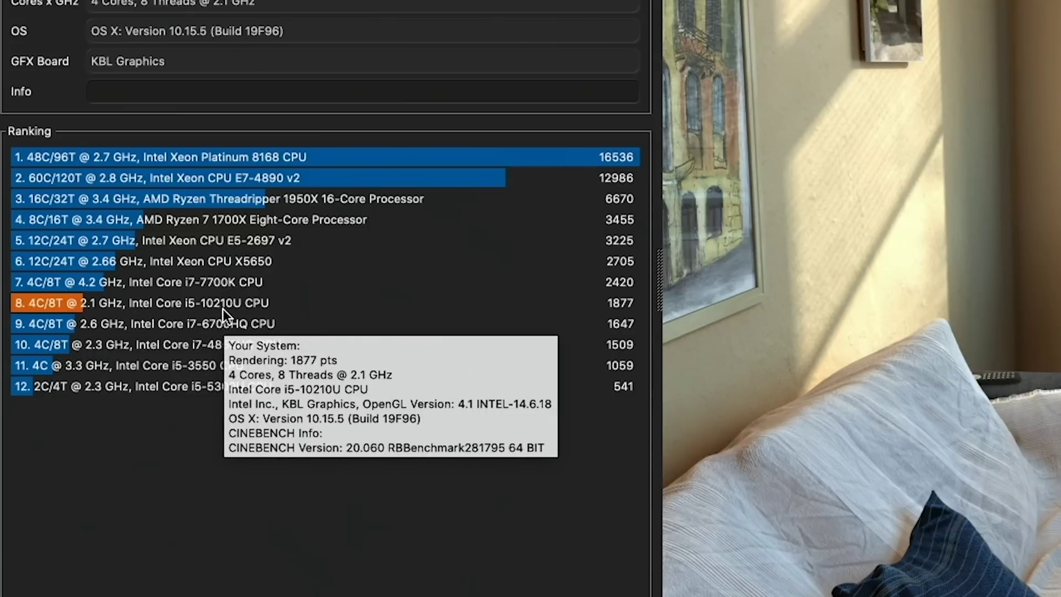
pyautogui.moveTo(475, 362)
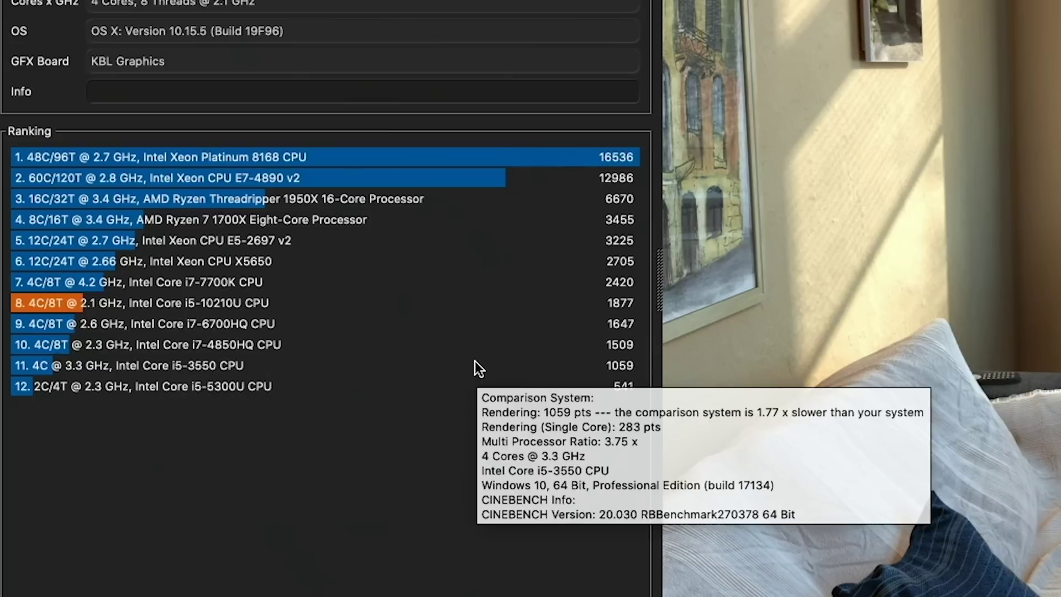
pyautogui.moveTo(435, 315)
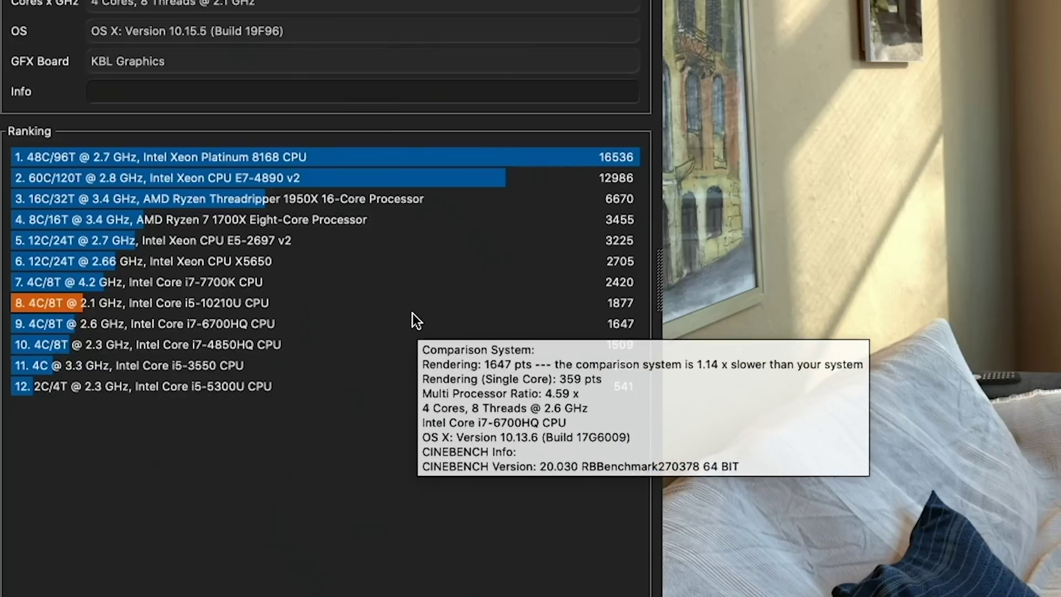
pyautogui.moveTo(258, 301)
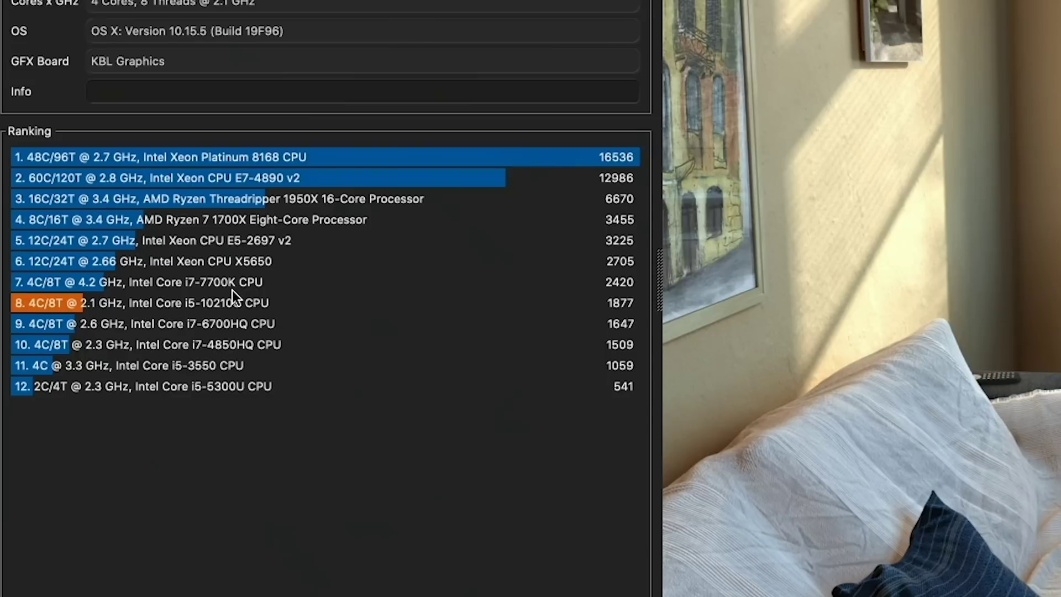
pyautogui.moveTo(230, 287)
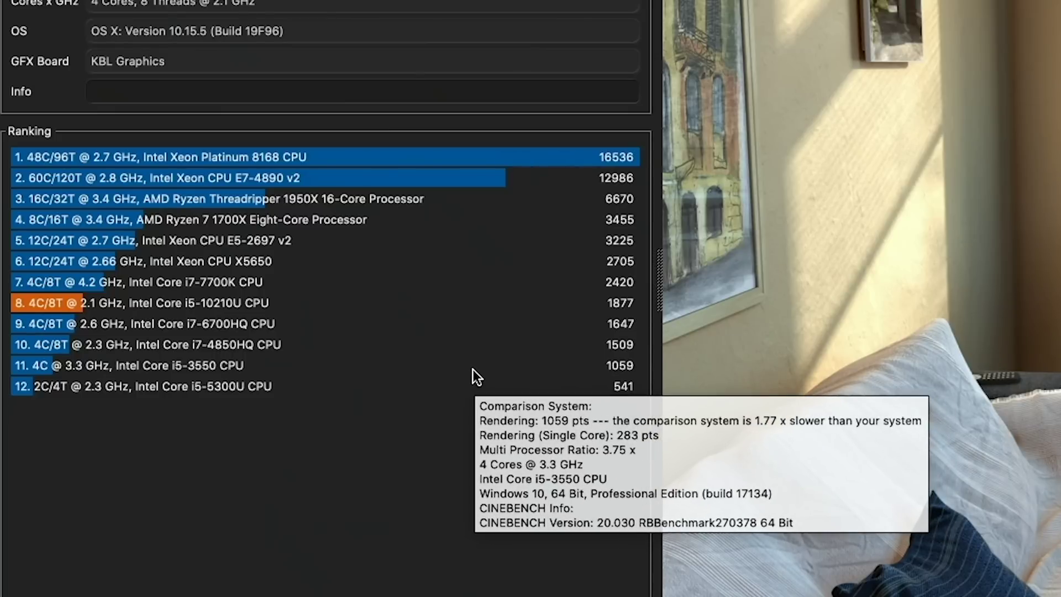
pyautogui.moveTo(492, 335)
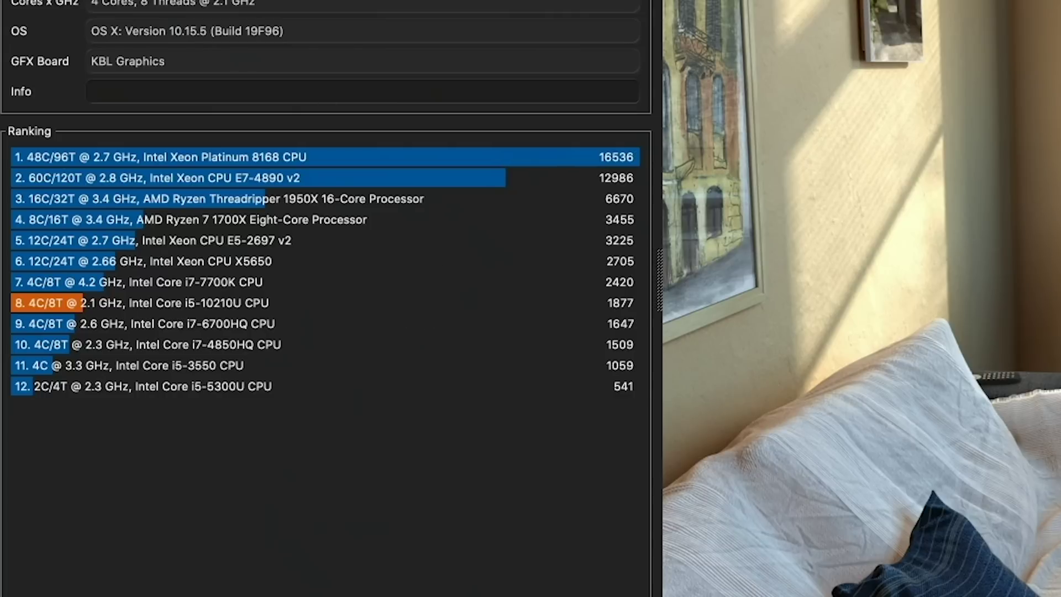
# Quit Cinebench without saving the benchmark score and move the Applications window closer to the middle of the desktop
pyautogui.click(90, 0)
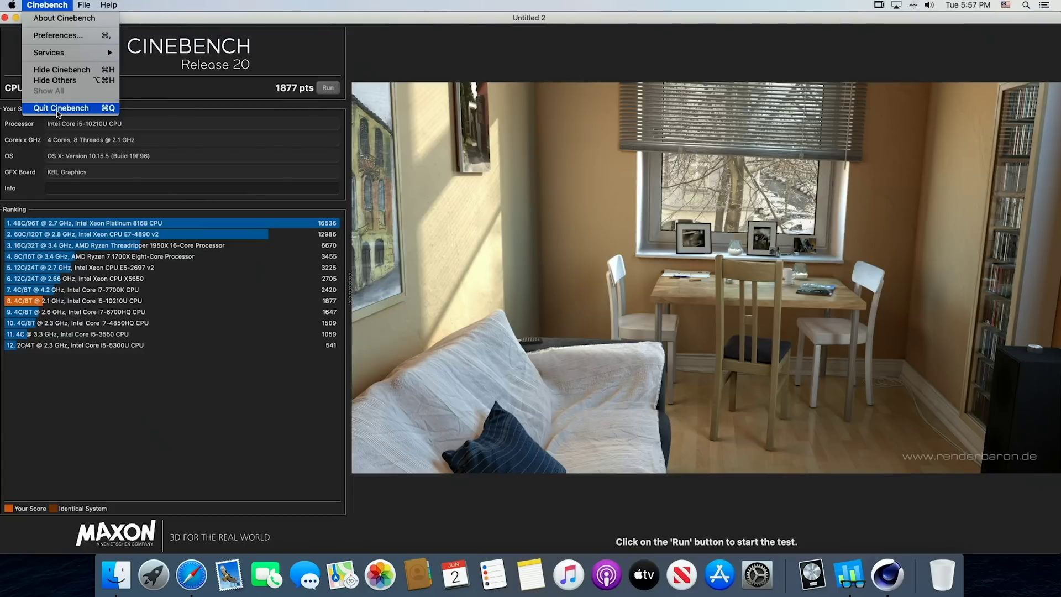
pyautogui.click(58, 109)
pyautogui.click(560, 194)
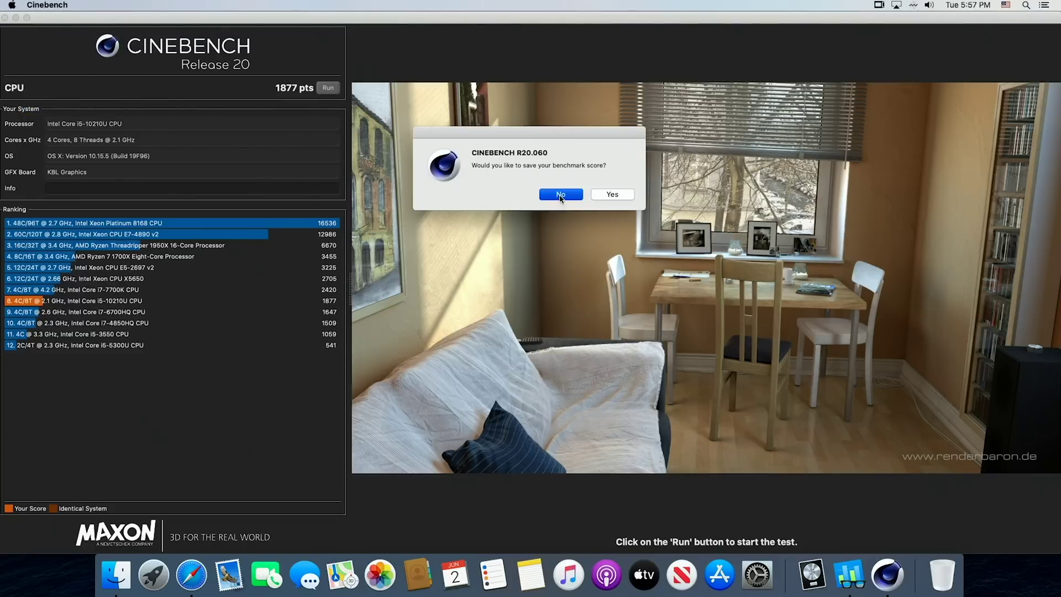
pyautogui.moveTo(466, 221); pyautogui.dragTo(422, 190)
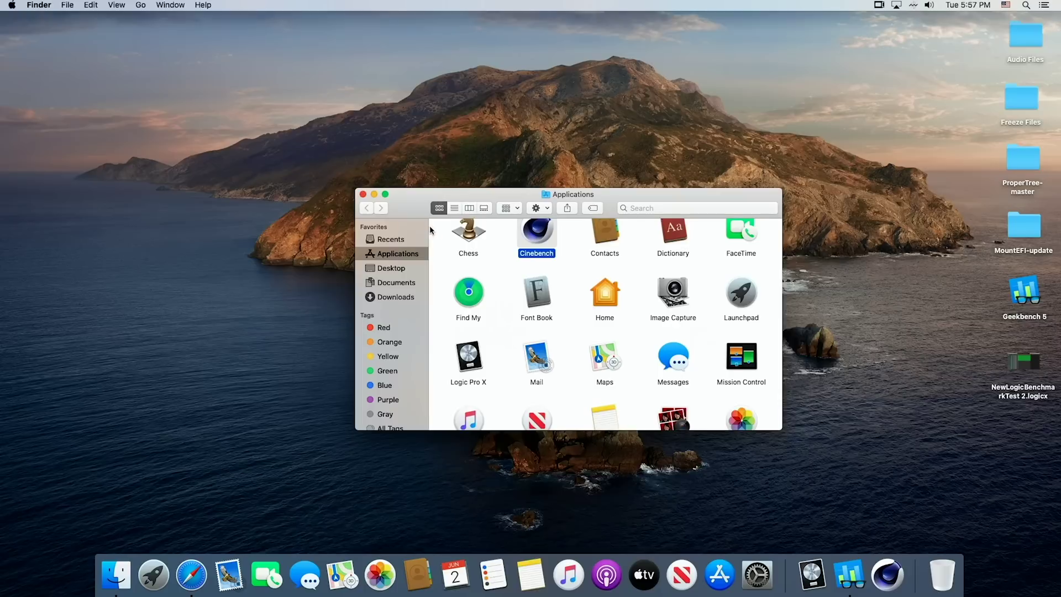
# Close the Applications window and check the Bluetooth status and connected devices in System Preferences
pyautogui.click(363, 194)
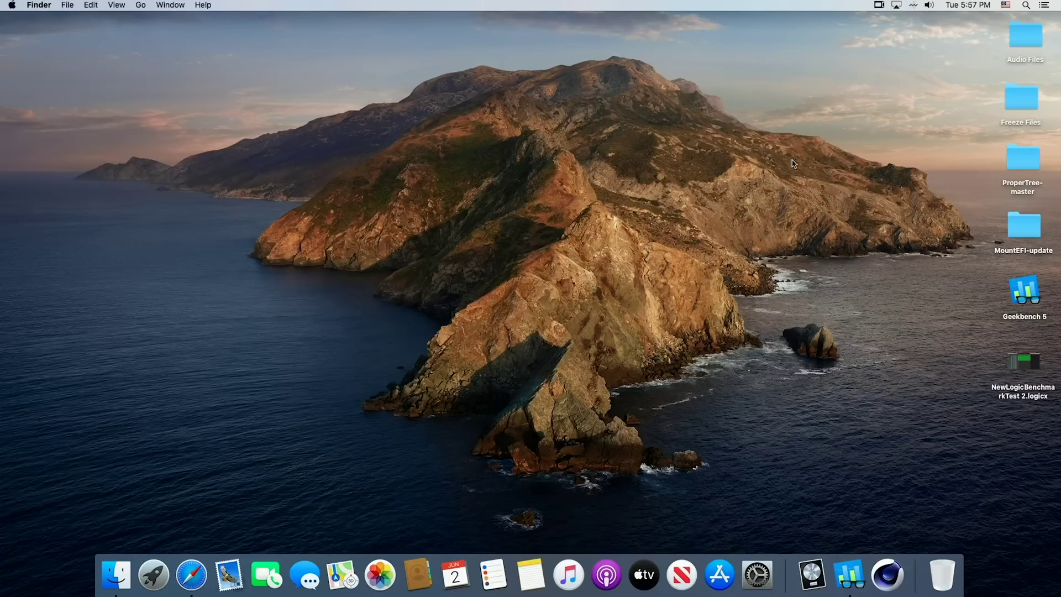
pyautogui.click(915, 7)
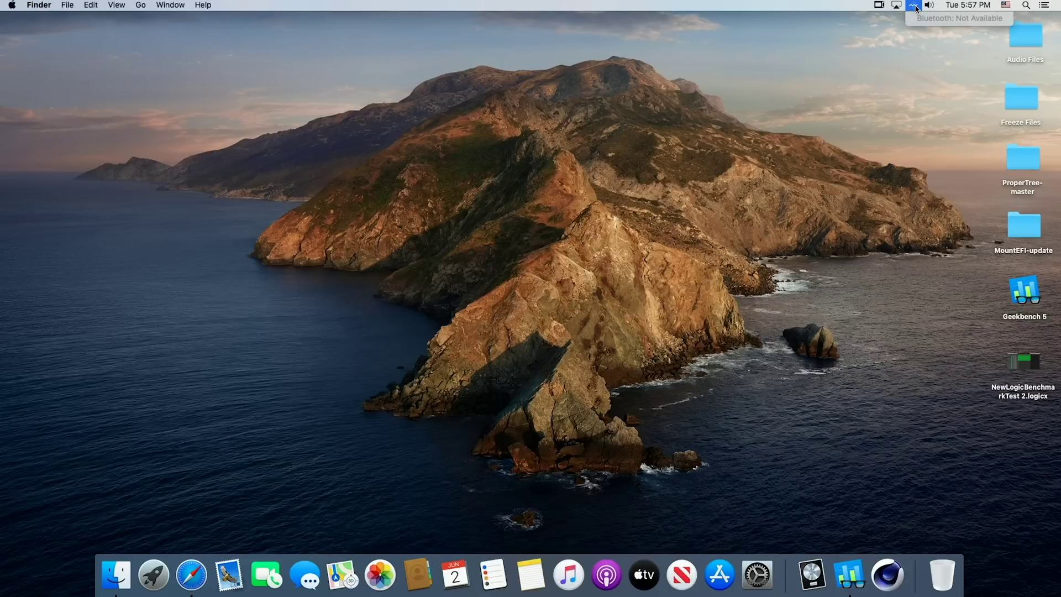
pyautogui.click(757, 574)
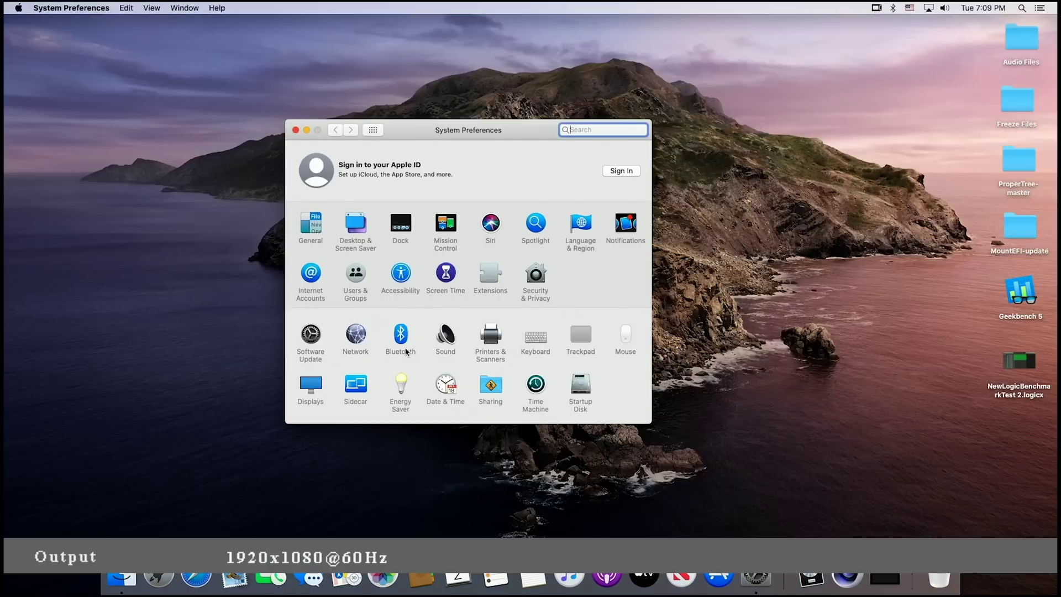
pyautogui.click(406, 340)
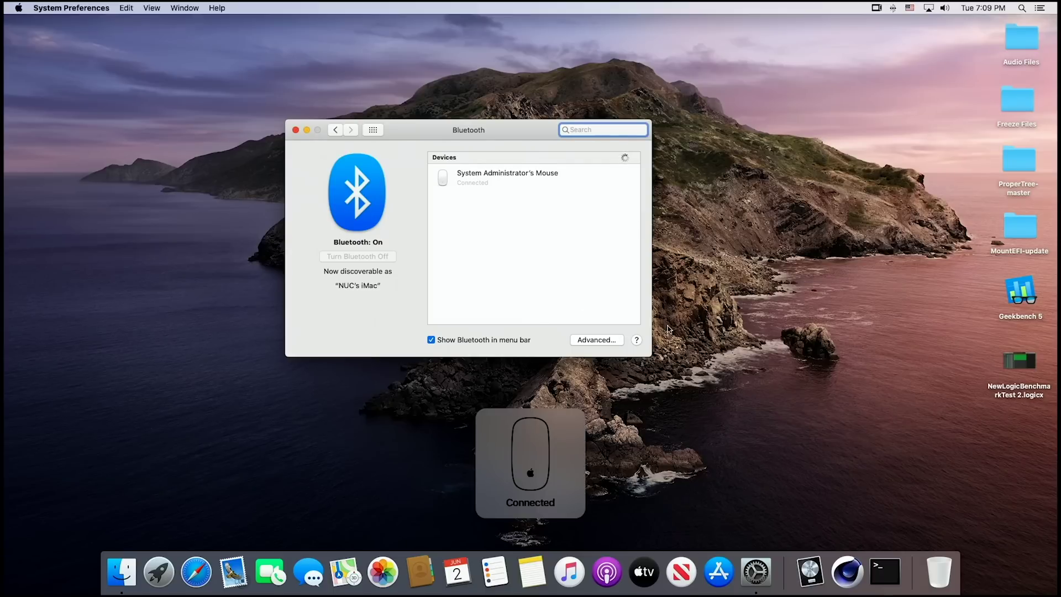
pyautogui.click(622, 369)
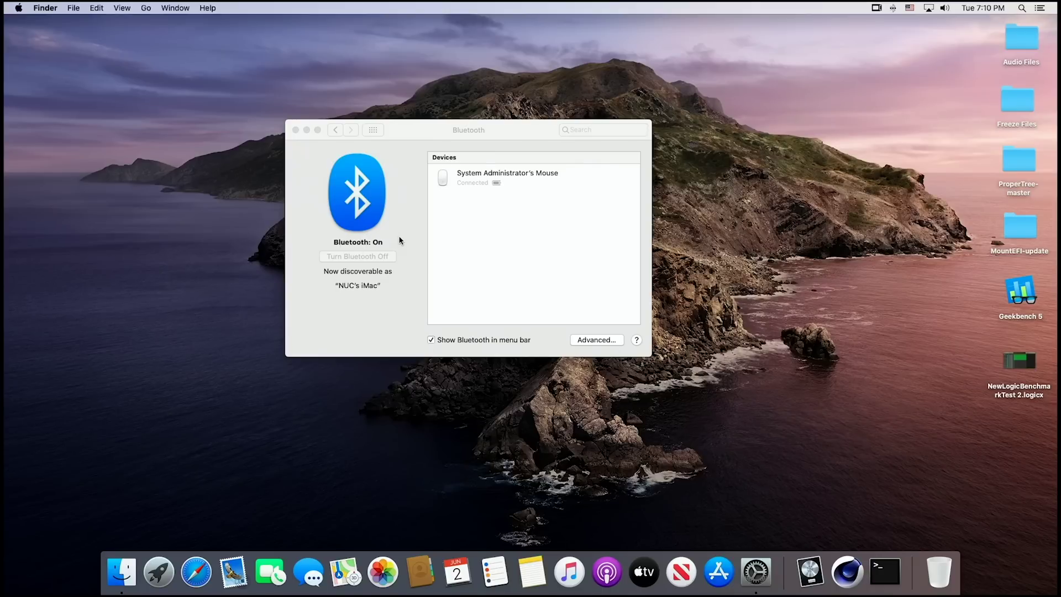
pyautogui.moveTo(458, 126); pyautogui.dragTo(482, 137)
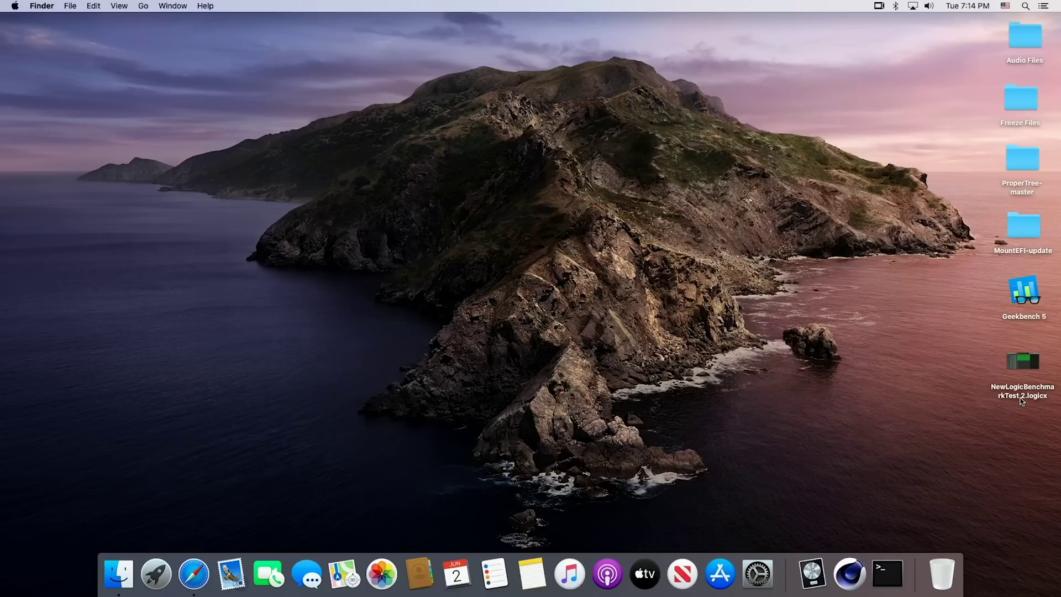
# Open the NewLogicBenchmarkTest 2 project from the desktop in Logic Pro X, postponing the essential sounds download
pyautogui.doubleClick(1023, 368)
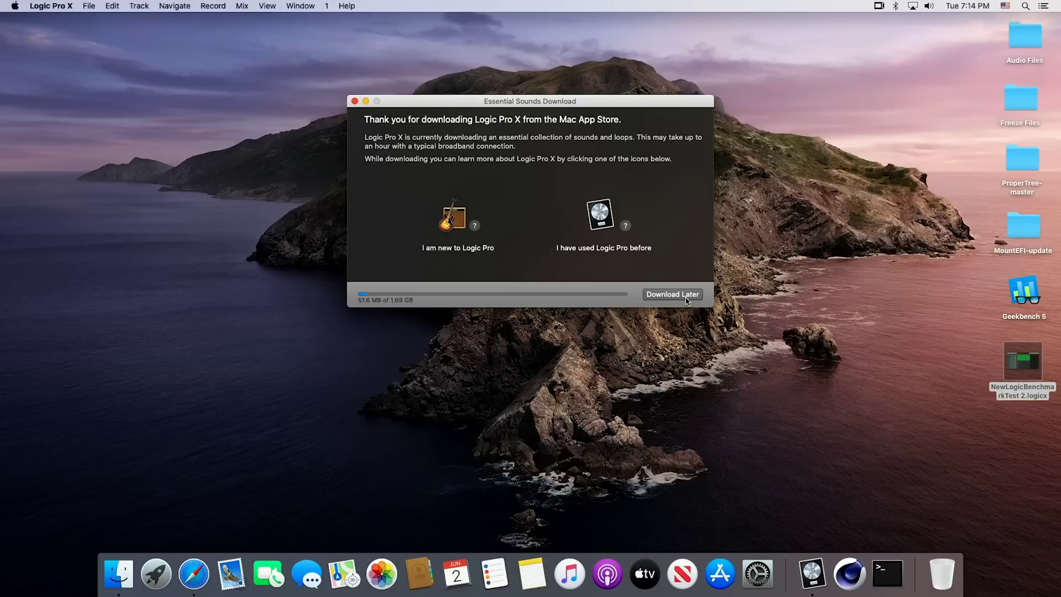
pyautogui.click(685, 300)
pyautogui.click(595, 228)
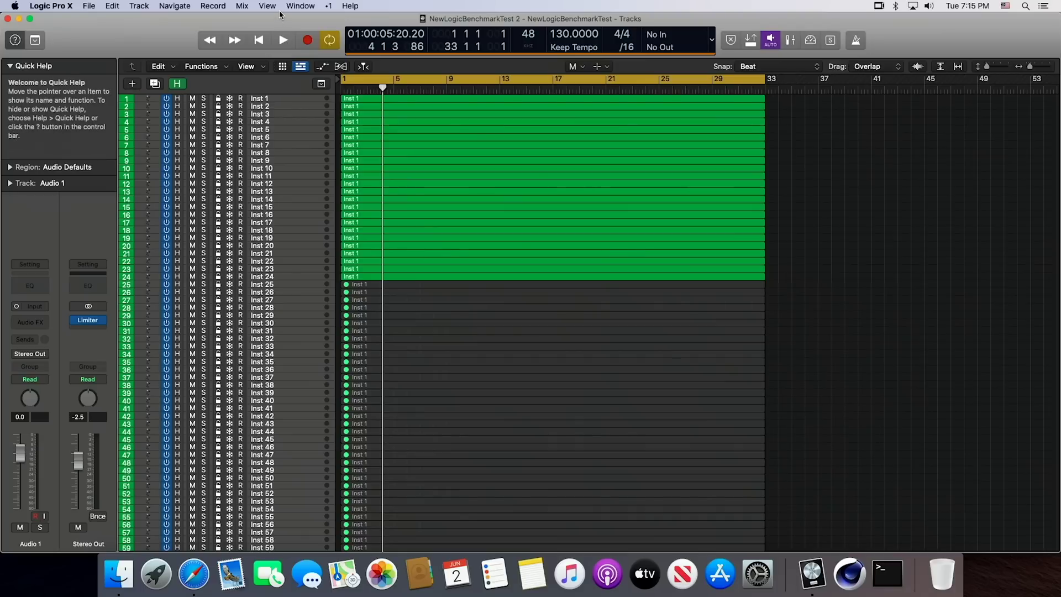
# Review the channel strips' plug-ins in the mixer, hide it again, and return the playhead to bar 1
pyautogui.click(275, 7)
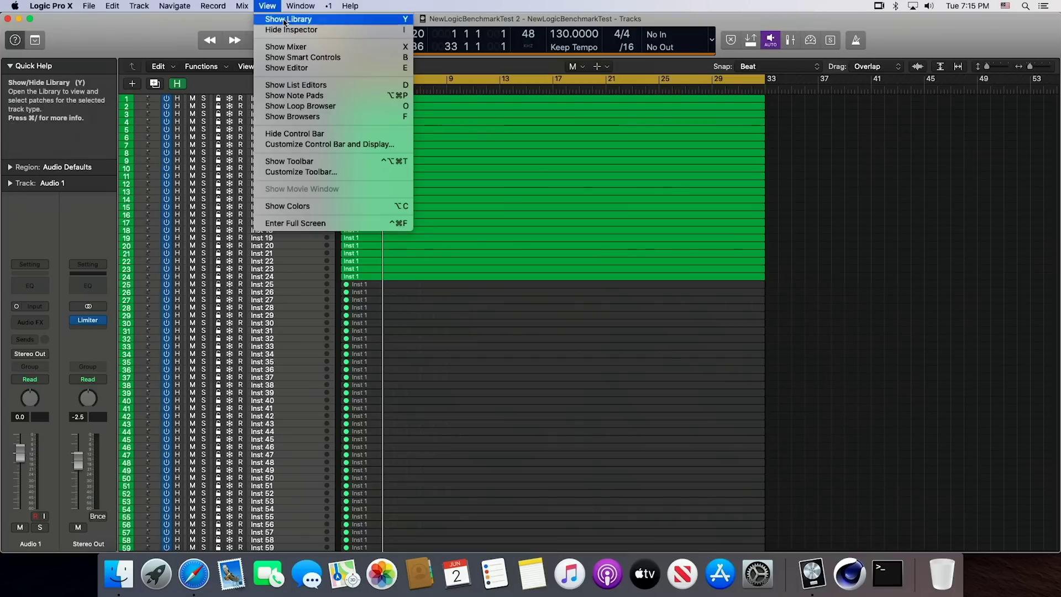
pyautogui.click(294, 48)
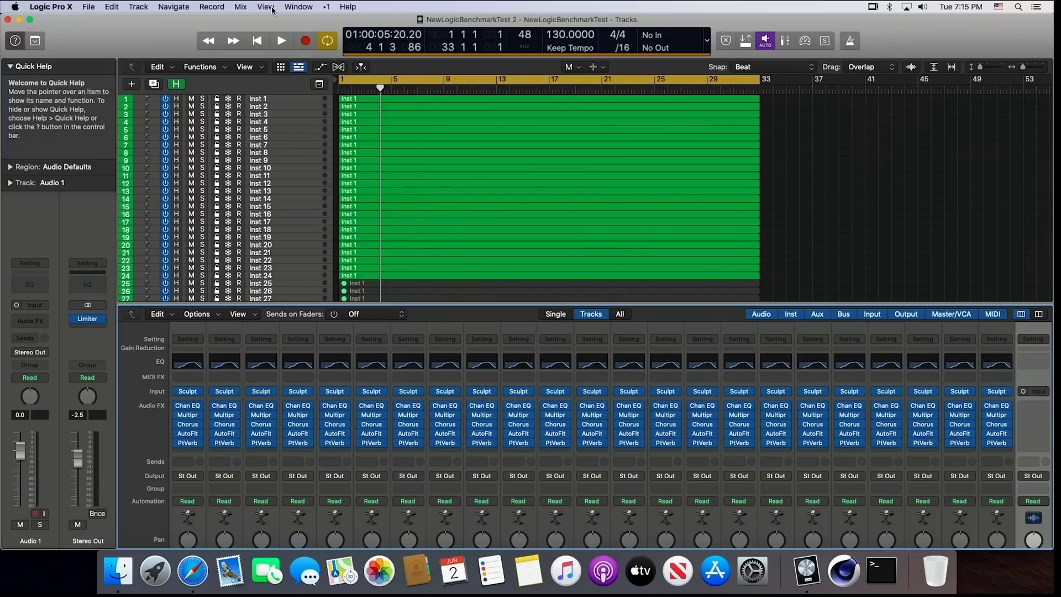
pyautogui.click(265, 6)
pyautogui.click(293, 48)
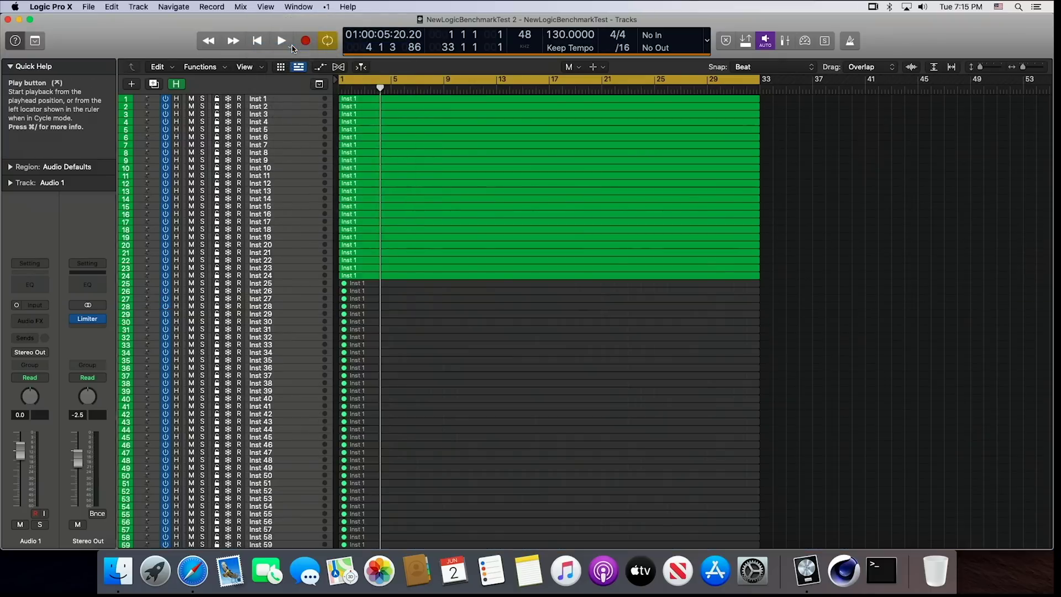
pyautogui.moveTo(381, 89); pyautogui.dragTo(334, 87)
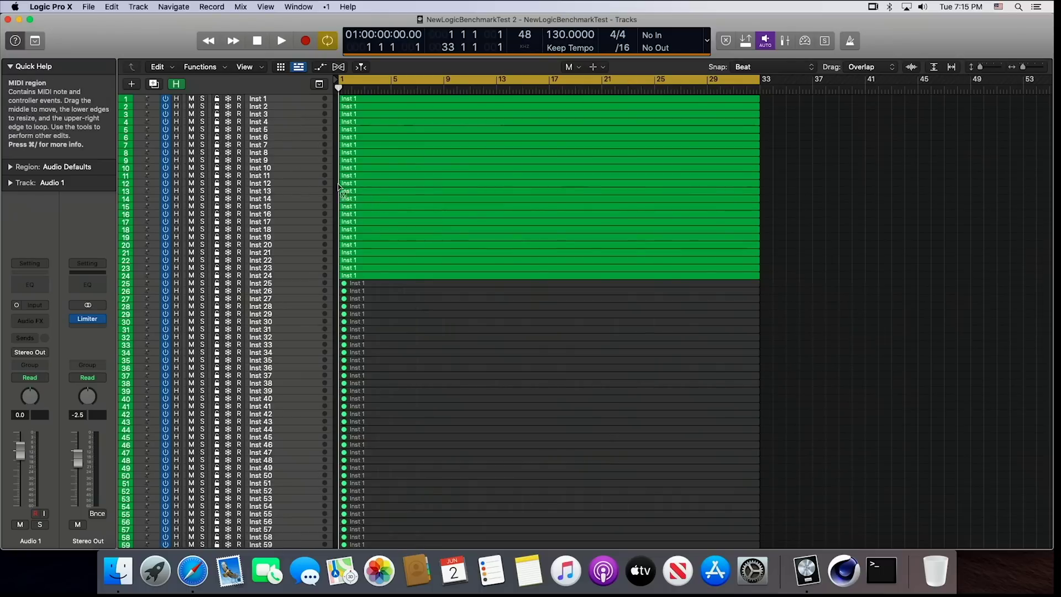
# Review the audio device and recording preferences along with the project's audio settings, checking sample rate and I/O buffer size
pyautogui.click(62, 9)
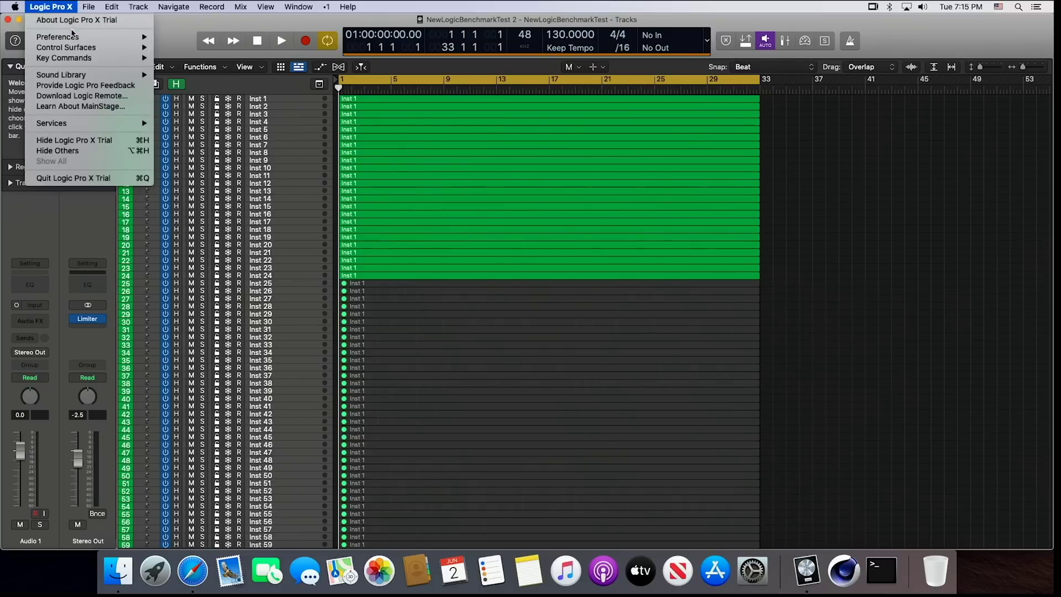
pyautogui.moveTo(73, 37)
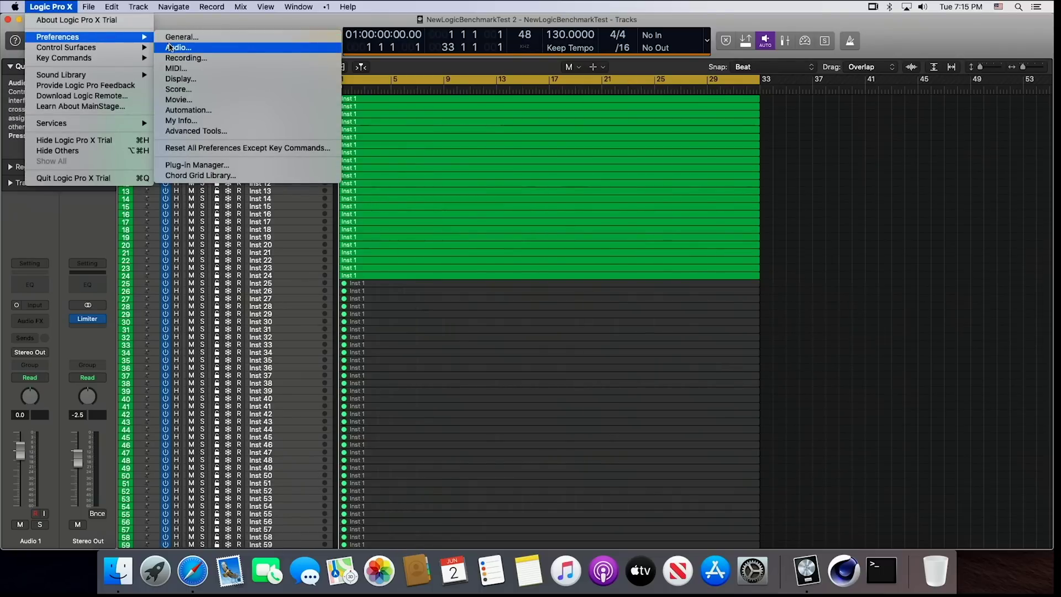
pyautogui.click(171, 48)
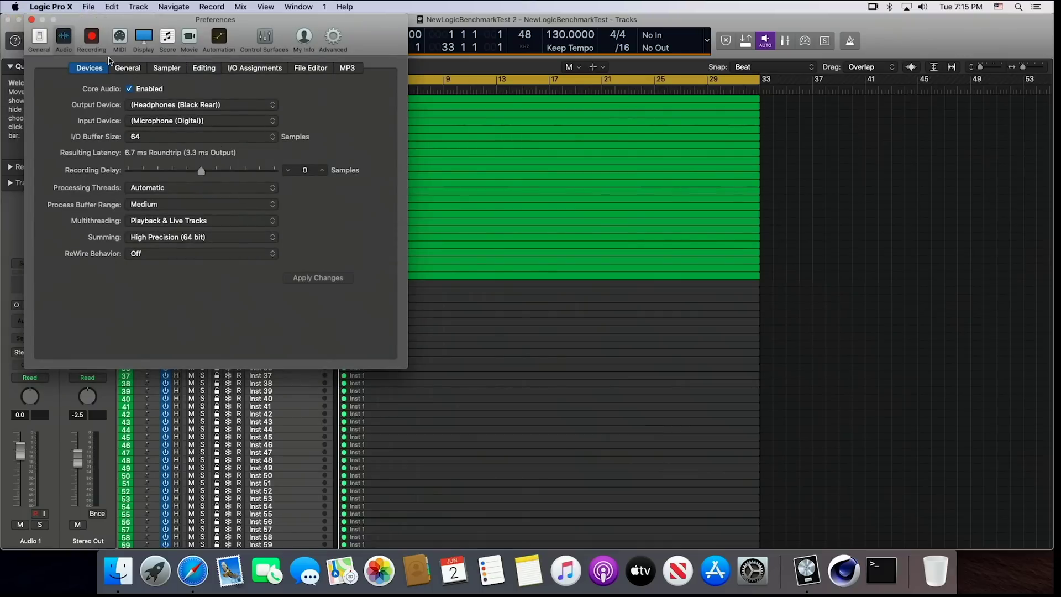
pyautogui.click(98, 48)
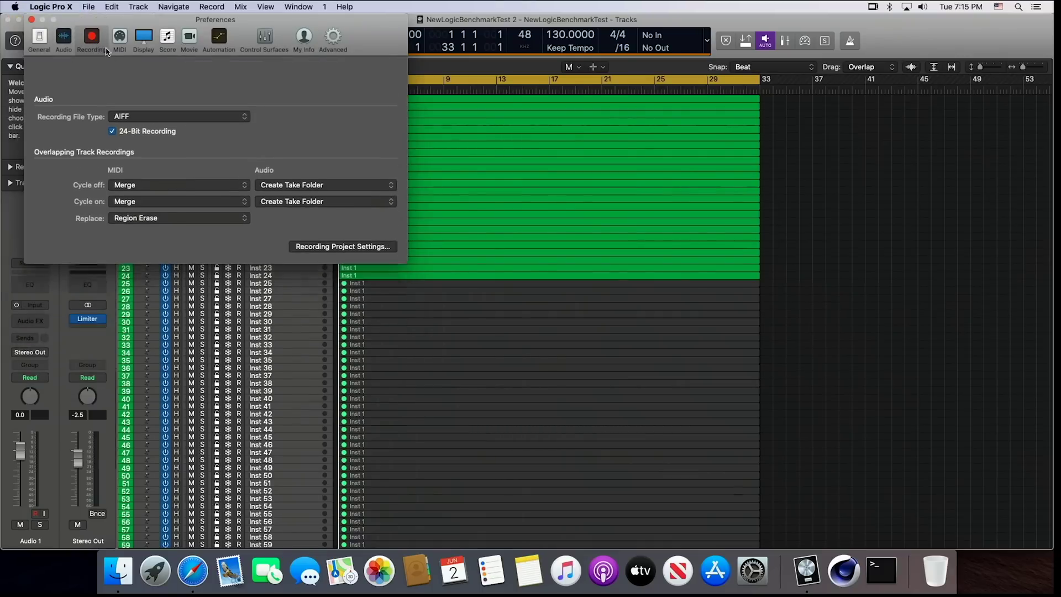
pyautogui.click(331, 220)
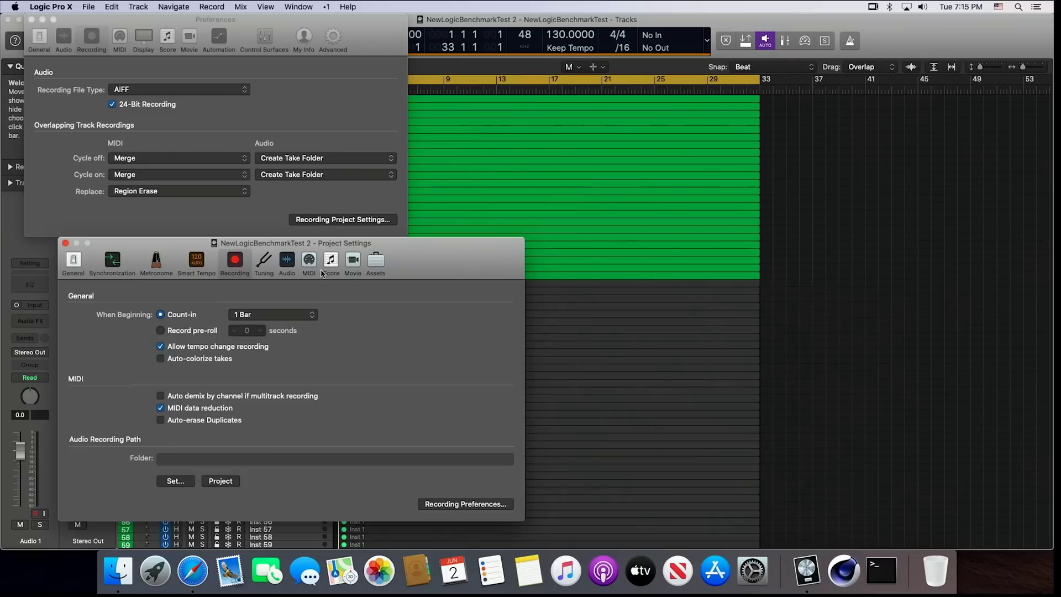
pyautogui.click(288, 263)
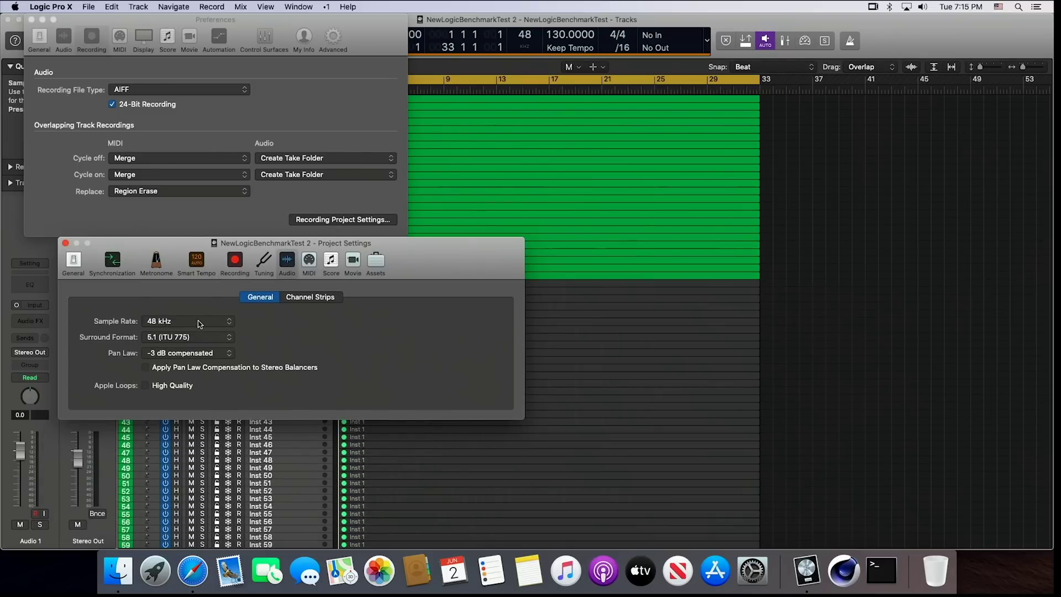
pyautogui.click(66, 243)
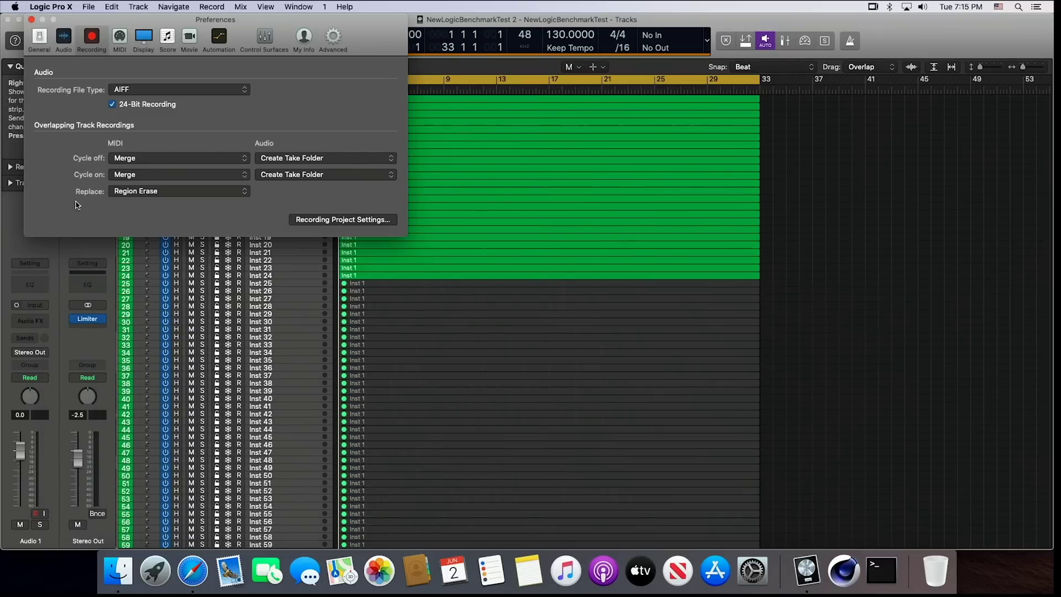
pyautogui.click(63, 40)
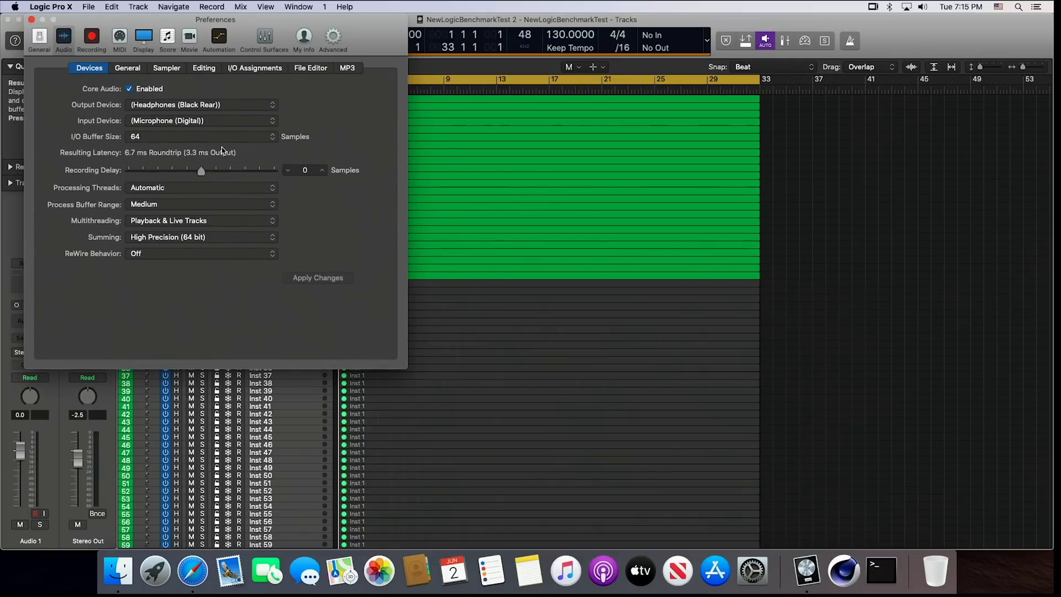
pyautogui.click(32, 20)
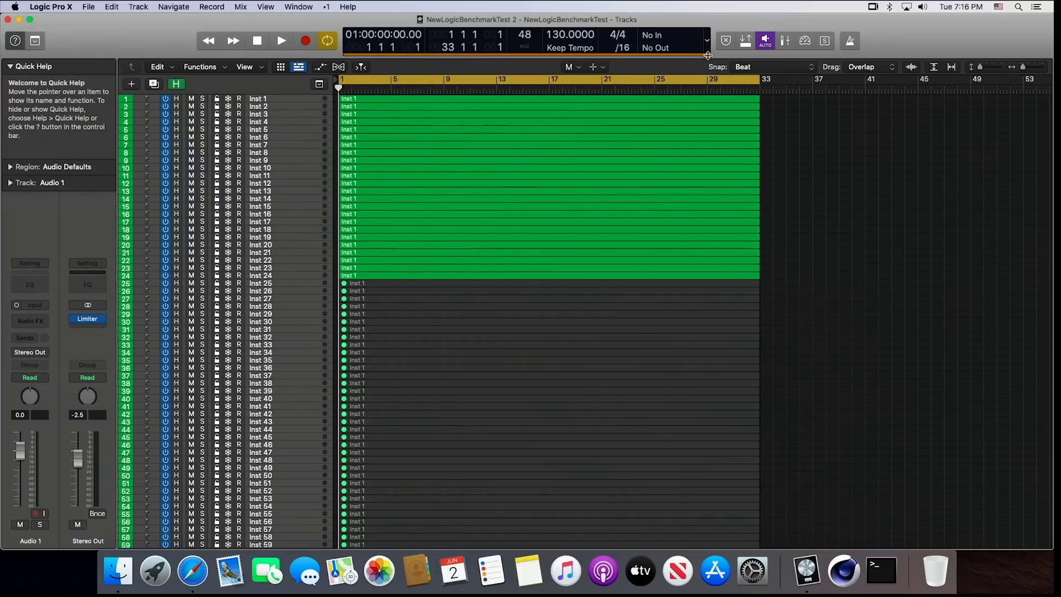
# Add the Performance Meter (CPU/HD) to the control bar display and place its enlarged window beside the regions
pyautogui.click(706, 40)
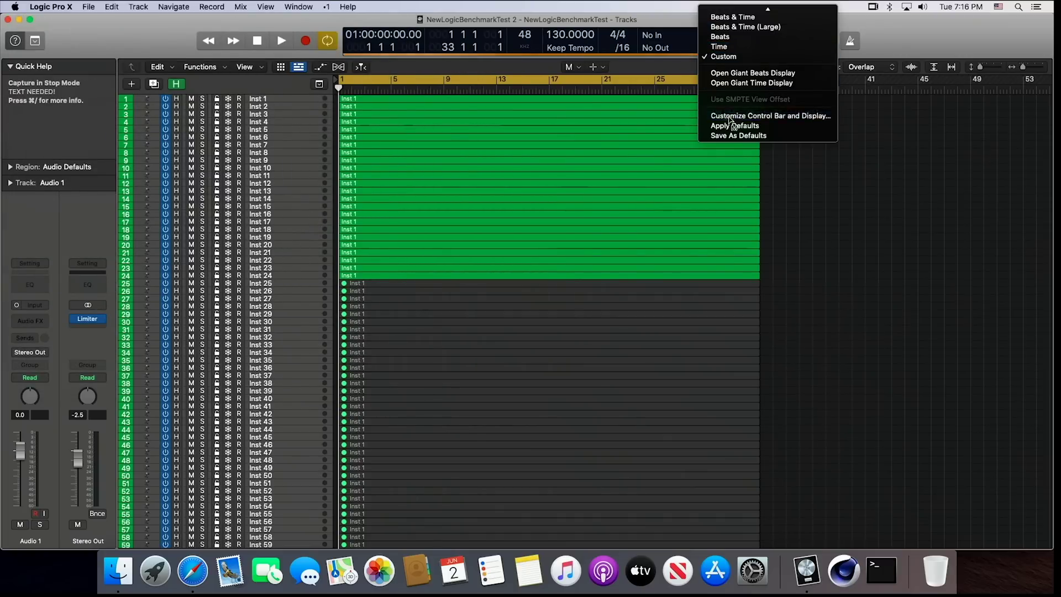
pyautogui.click(732, 116)
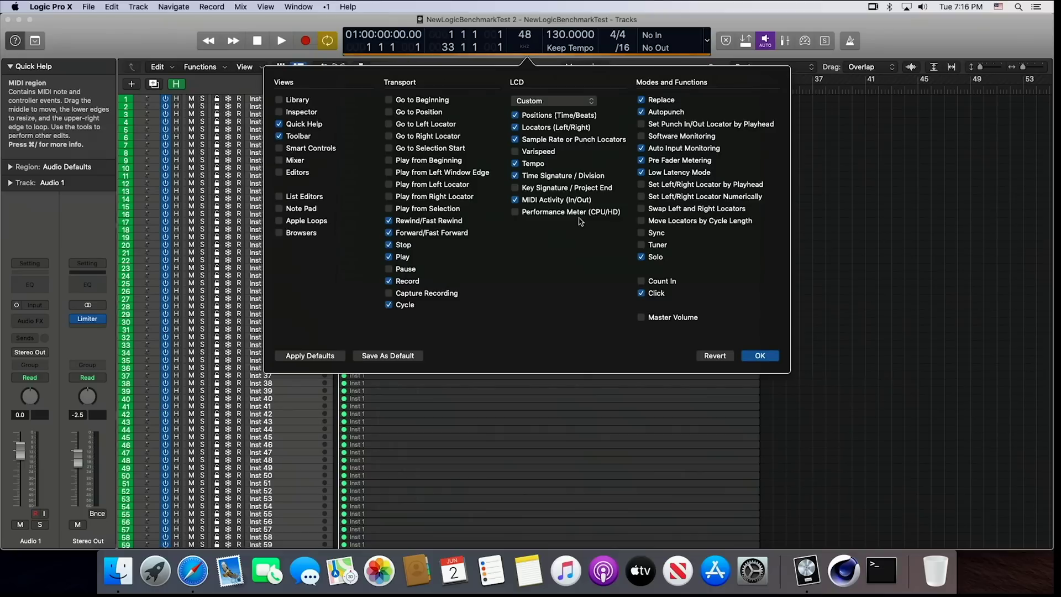
pyautogui.click(571, 212)
pyautogui.click(760, 355)
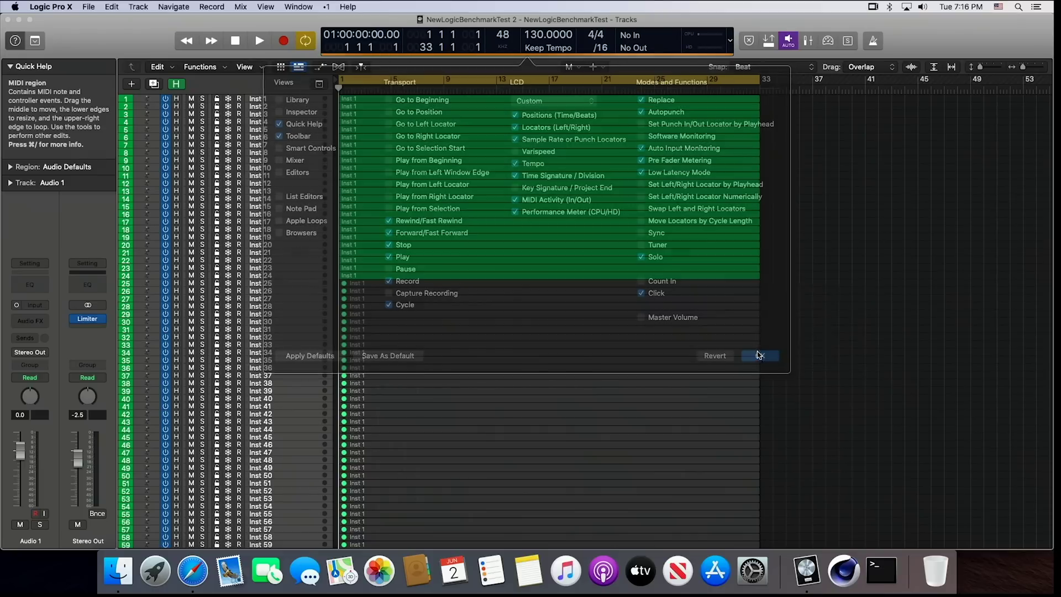
pyautogui.doubleClick(705, 39)
pyautogui.moveTo(842, 129); pyautogui.dragTo(828, 158)
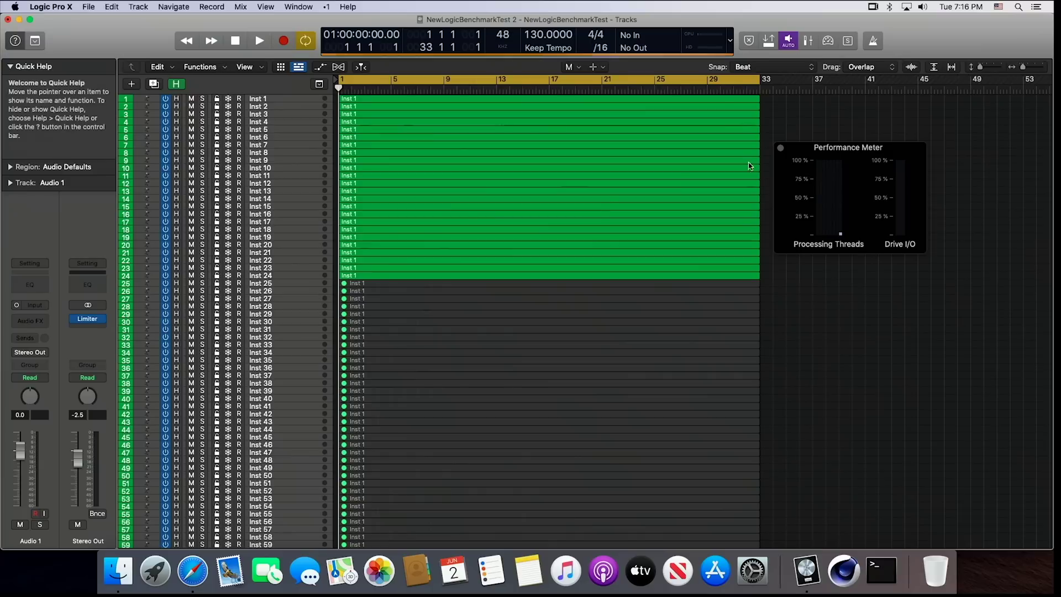
# Play the project with 24 active tracks to test the processing load, stop it, and unmute the regions on tracks 25 to 40
pyautogui.click(265, 42)
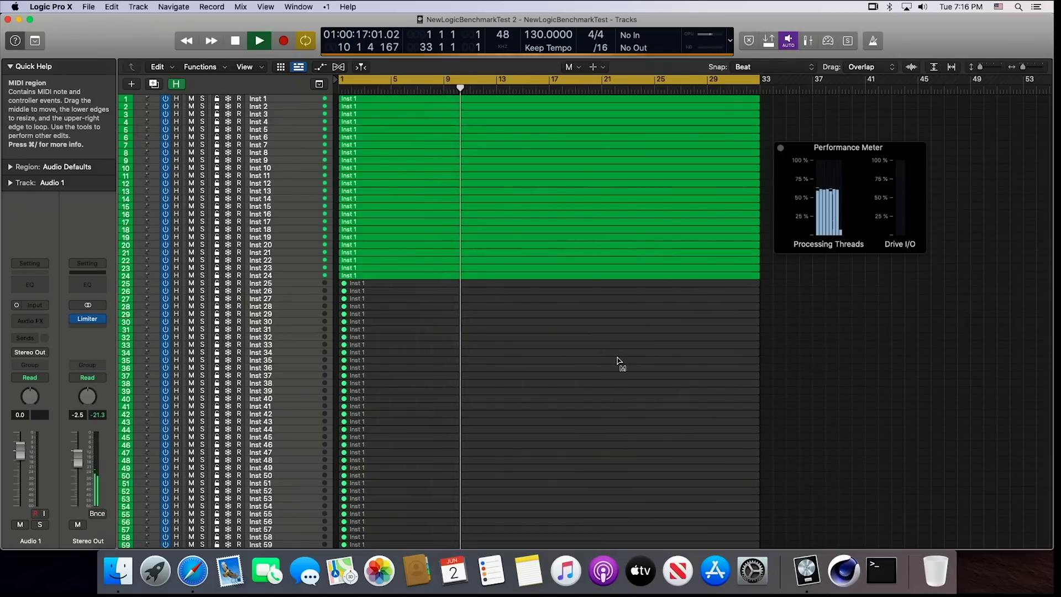
pyautogui.click(235, 42)
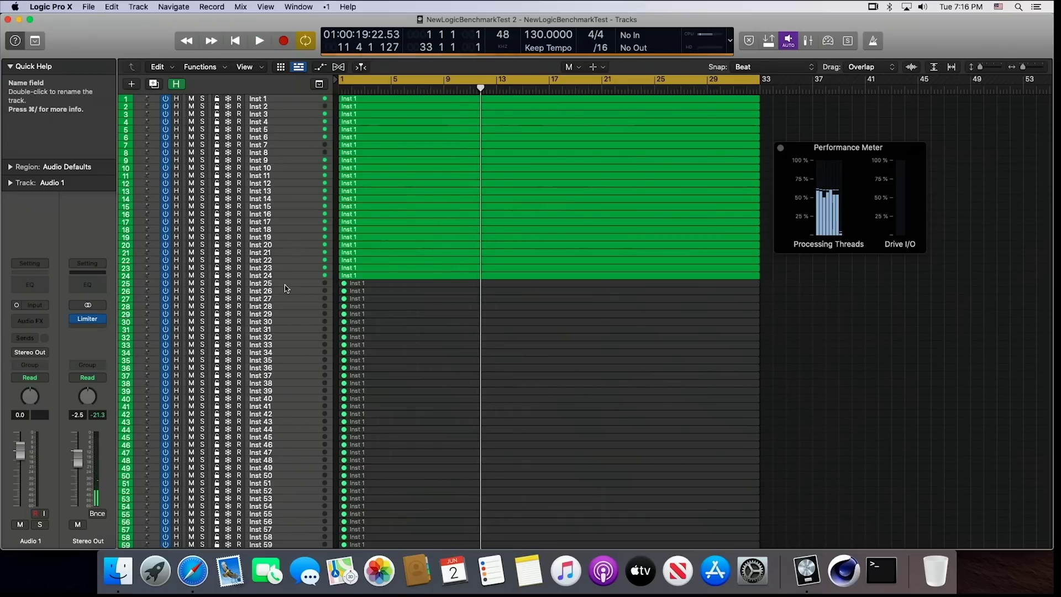
pyautogui.moveTo(767, 285); pyautogui.dragTo(674, 402)
pyautogui.hotkey('ctrl', 'm')
pyautogui.click(844, 368)
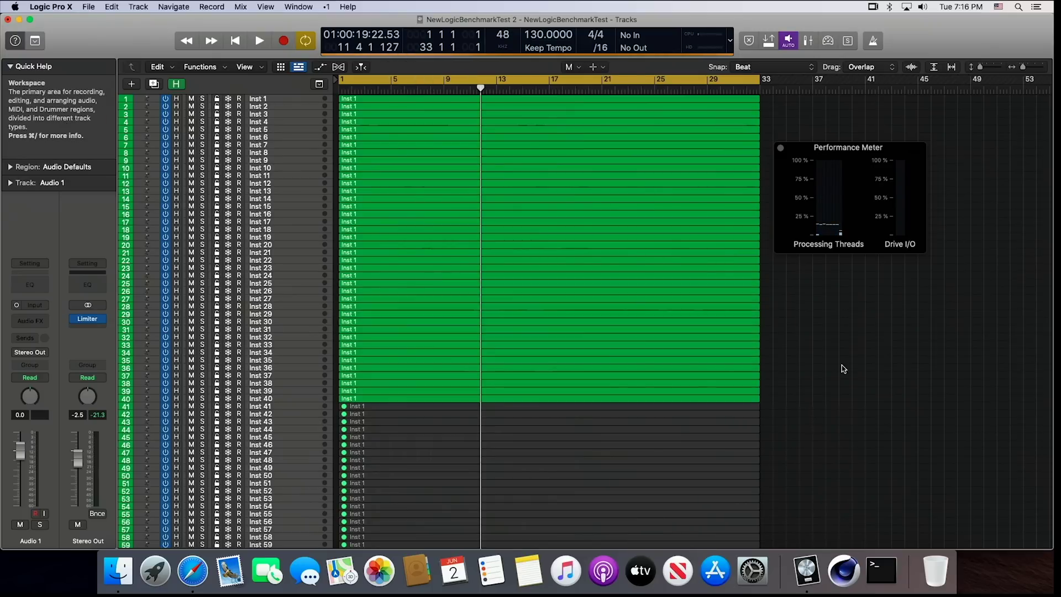
# Play the project from the beginning with 40 active tracks, stop it, and unmute the regions on tracks 41 to 45
pyautogui.click(235, 40)
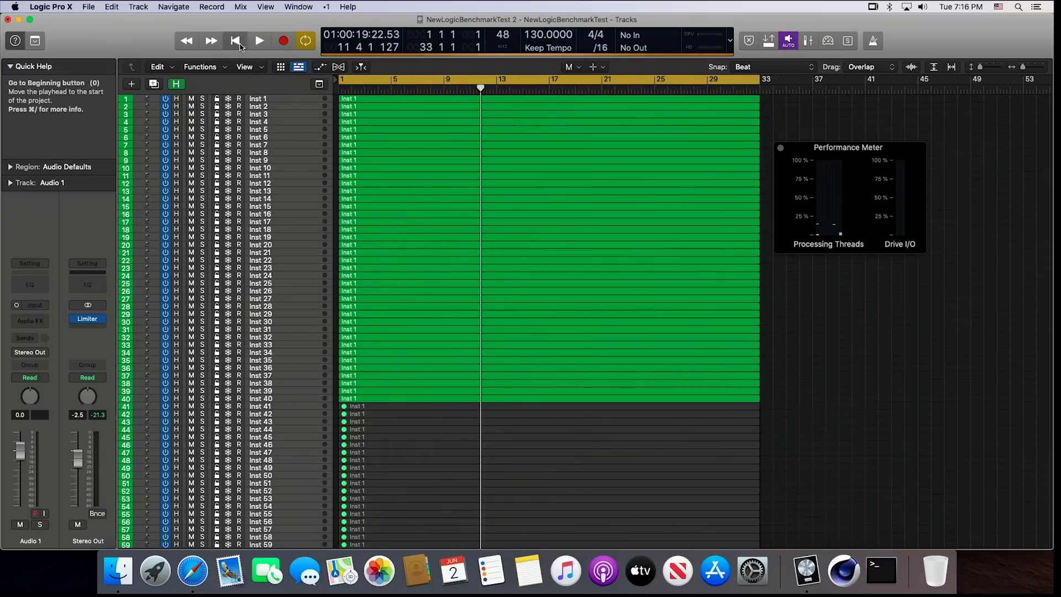
pyautogui.click(258, 44)
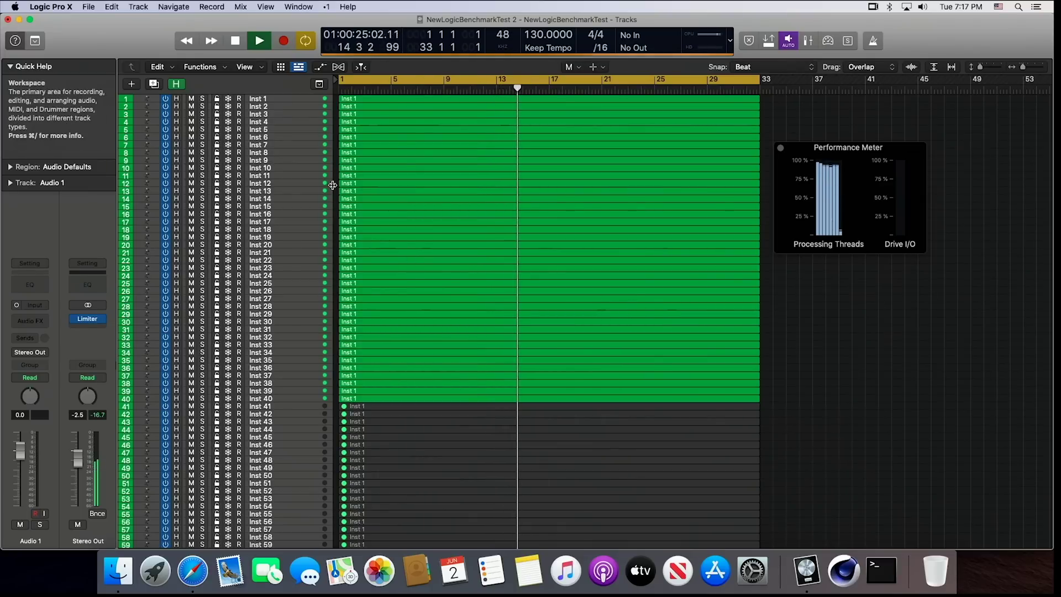
pyautogui.click(236, 41)
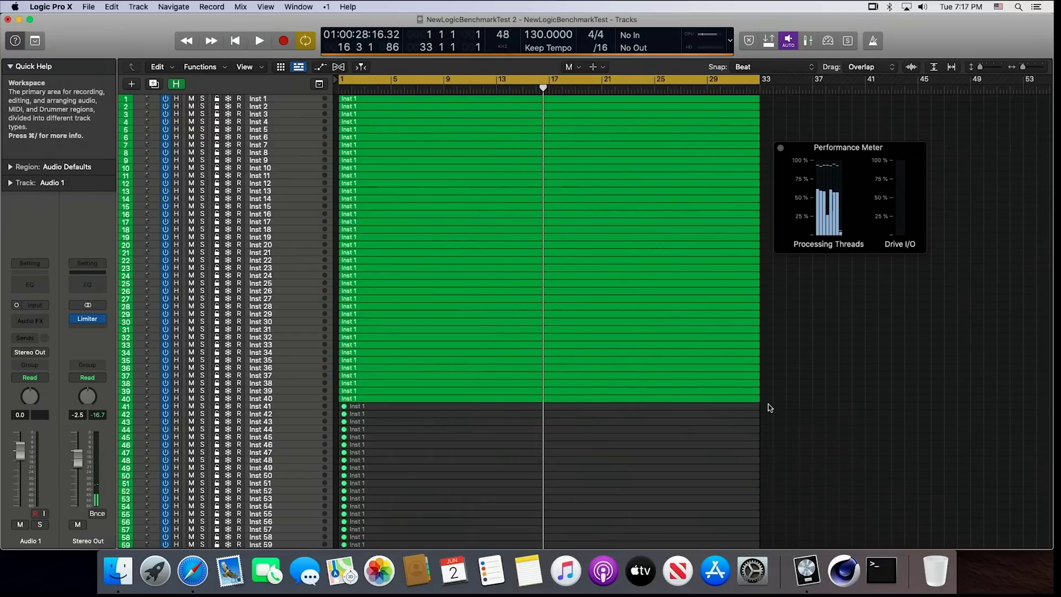
pyautogui.moveTo(769, 453); pyautogui.dragTo(479, 441)
pyautogui.click(801, 399)
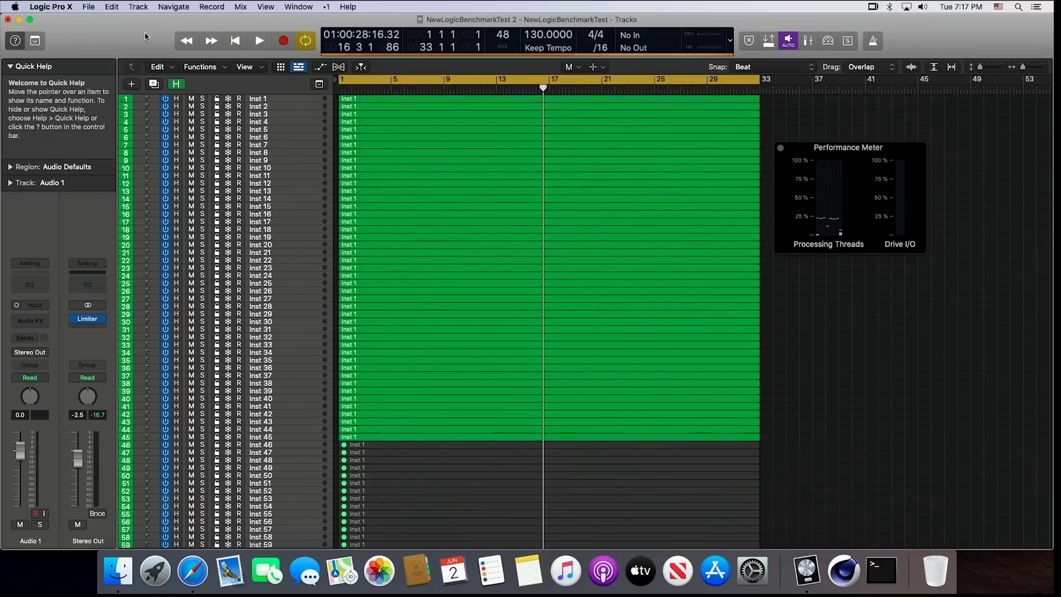
# Play the project with 45 active tracks, stop it, and quit Logic Pro X without saving the changes
pyautogui.click(260, 42)
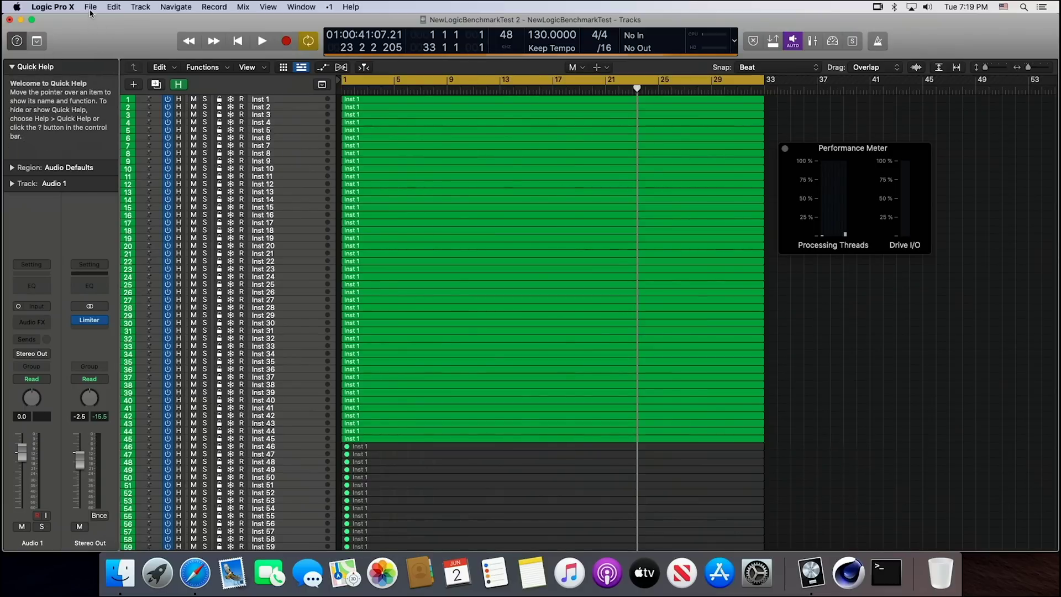
pyautogui.click(64, 7)
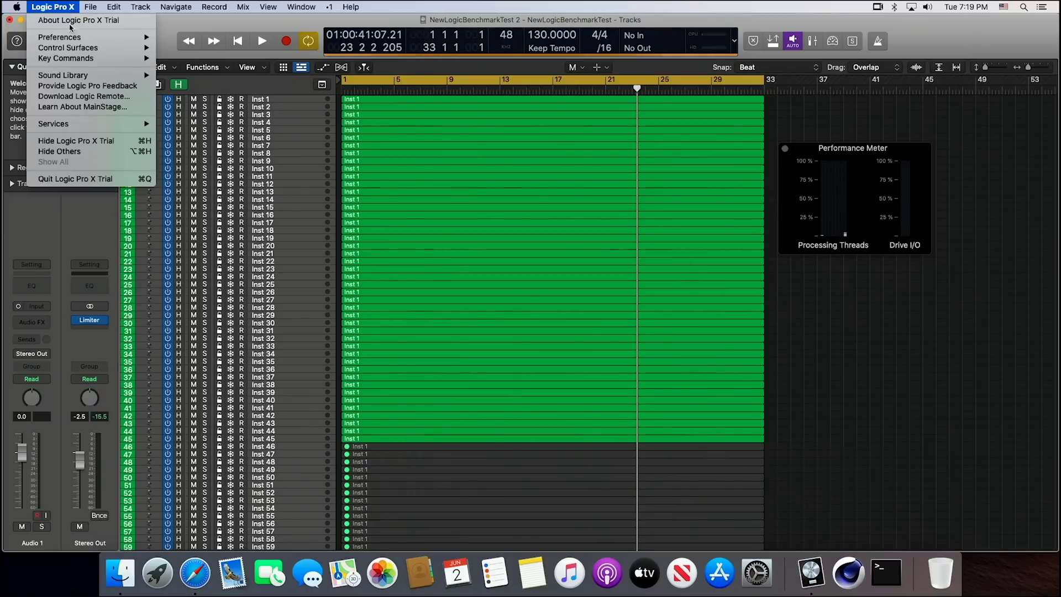
pyautogui.click(105, 180)
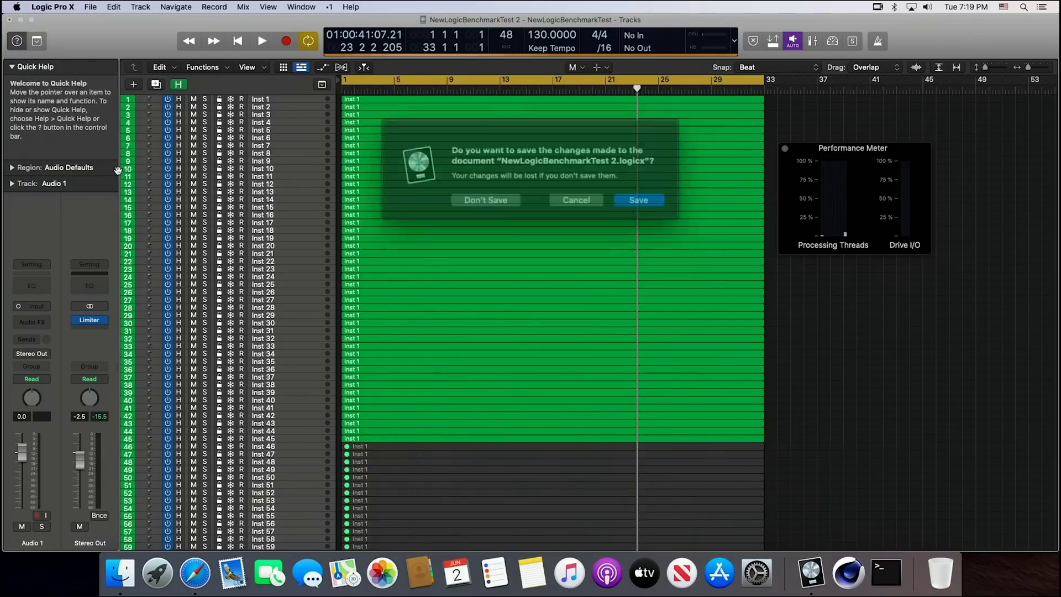
pyautogui.click(502, 193)
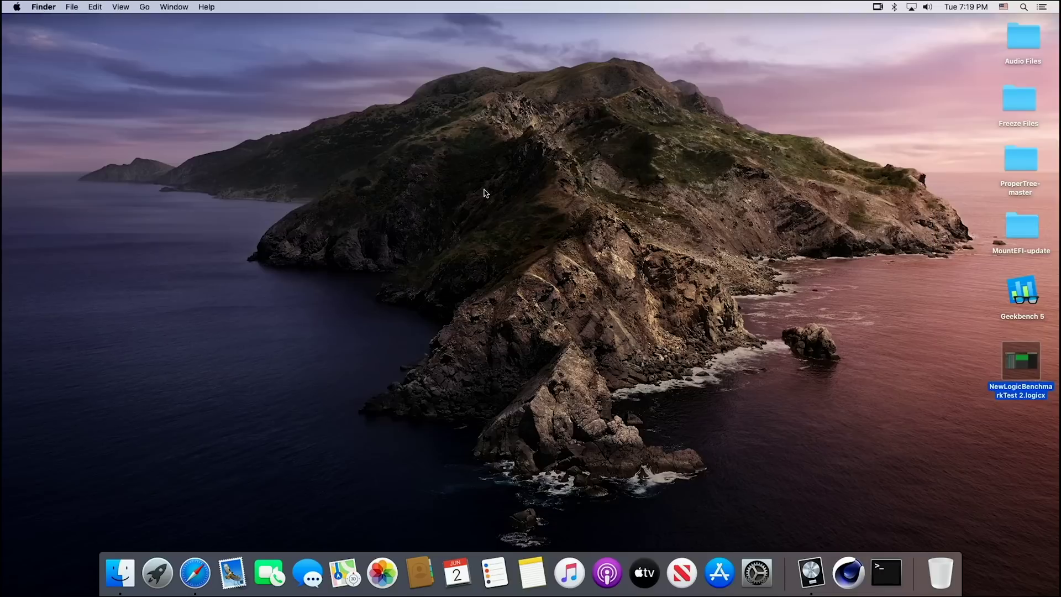
pyautogui.click(383, 212)
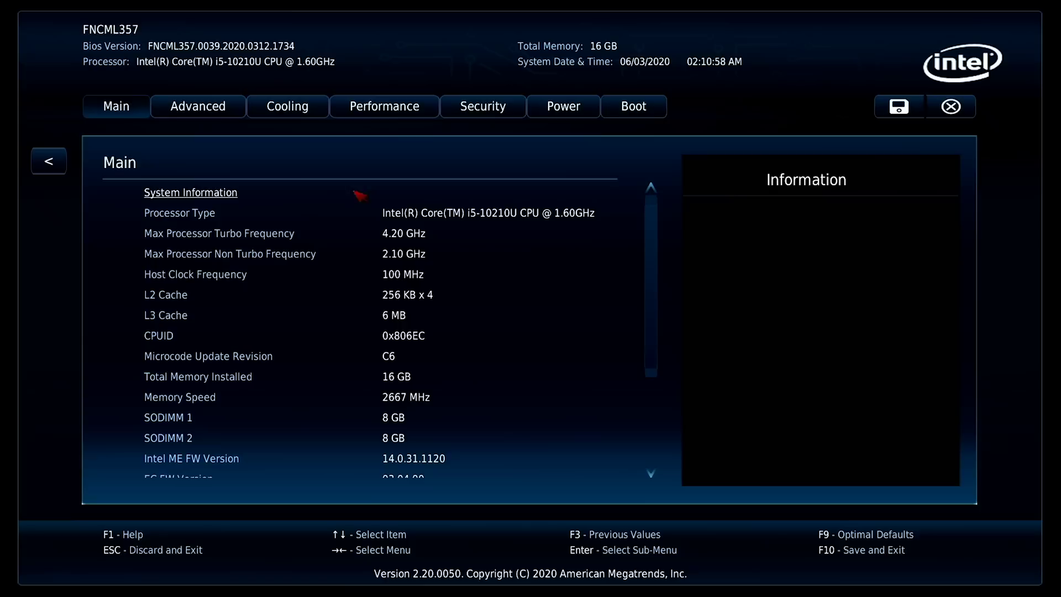
# Review the Storage and Onboard Devices pages of the BIOS Advanced settings, checking the SATA mode and device states
pyautogui.click(221, 108)
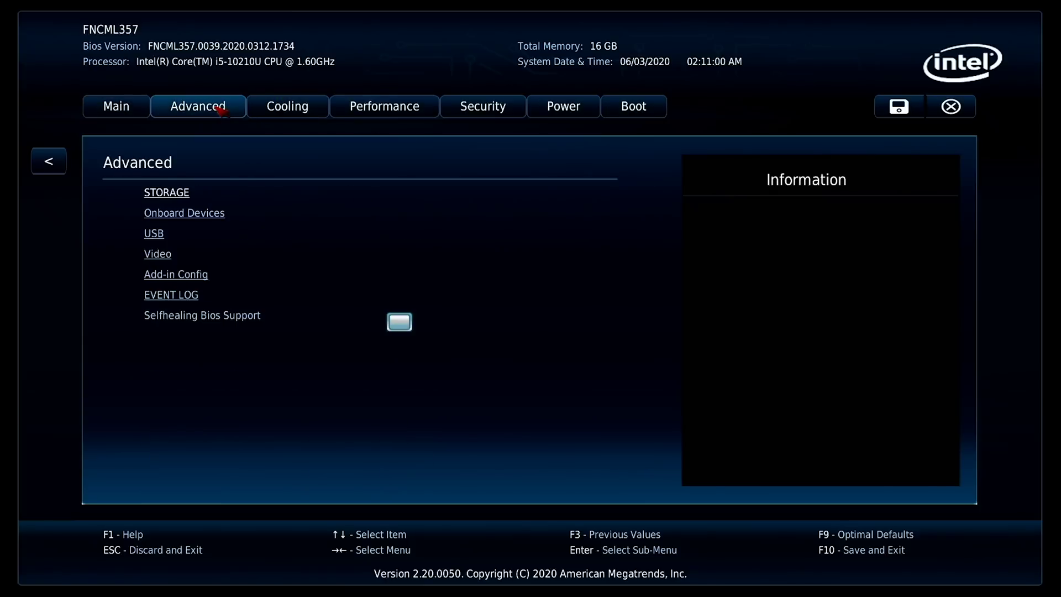
pyautogui.click(167, 193)
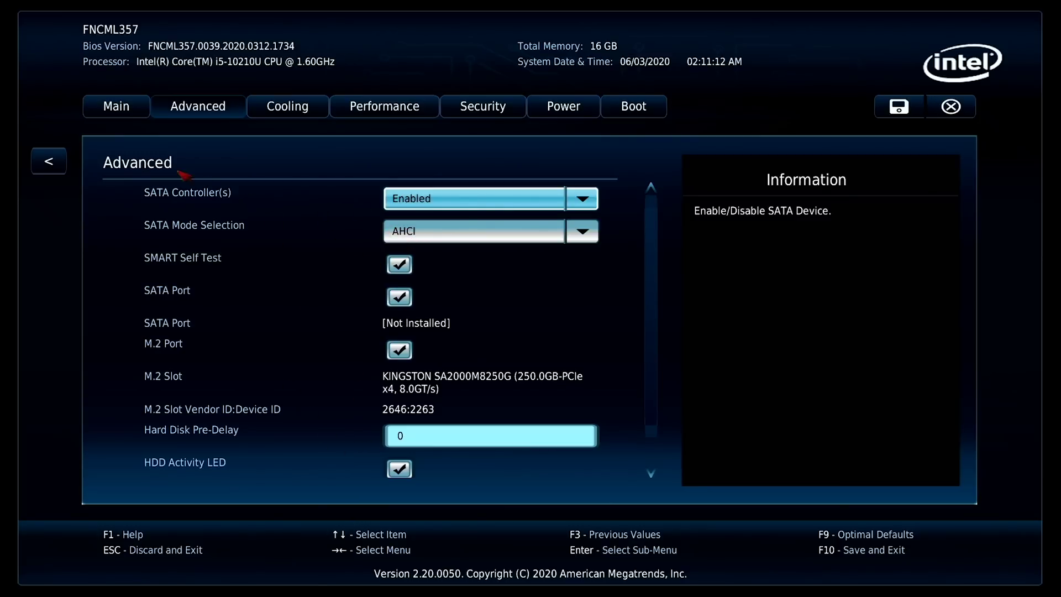
pyautogui.click(48, 162)
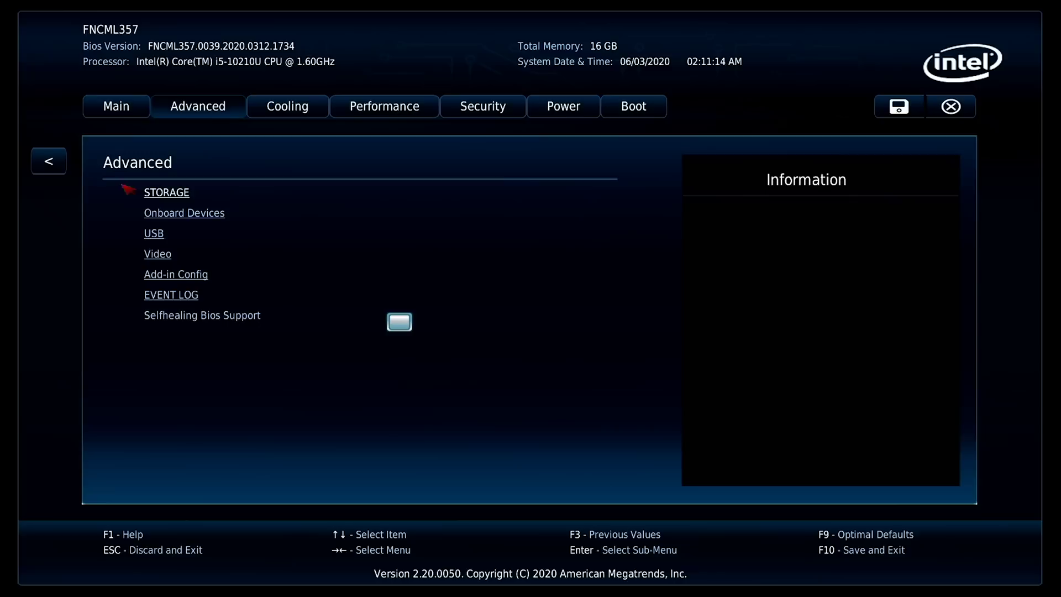
pyautogui.click(172, 217)
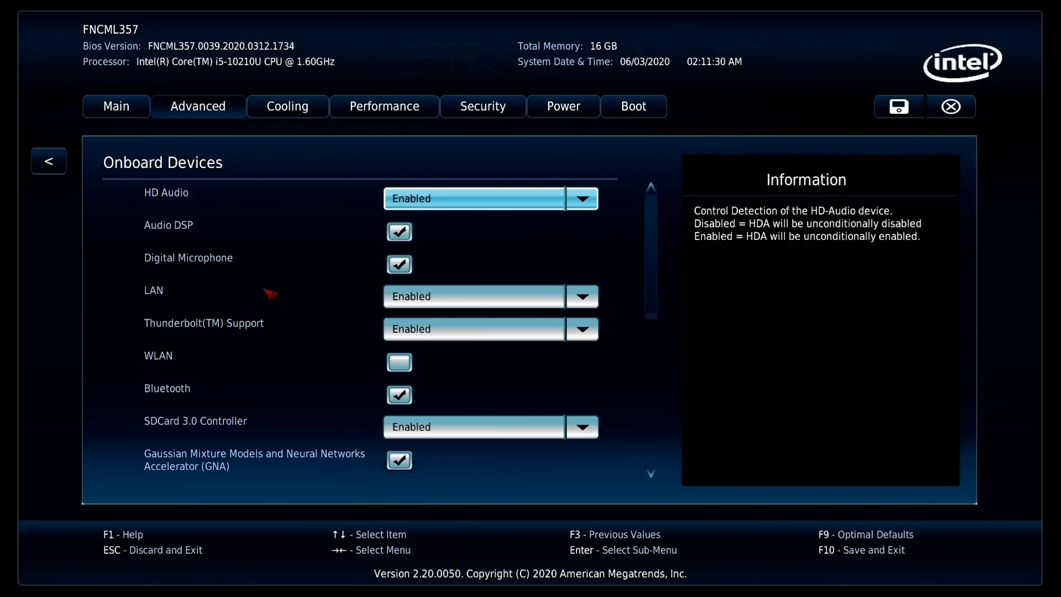
pyautogui.click(49, 161)
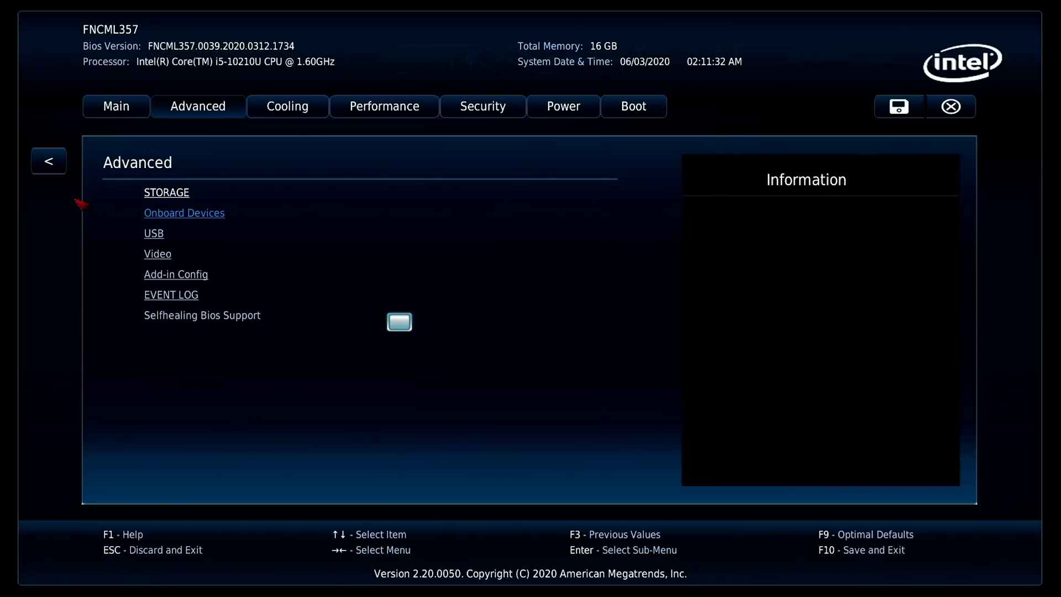
# Review the USB, Video and Add-in Config pages of the BIOS Advanced settings
pyautogui.click(164, 236)
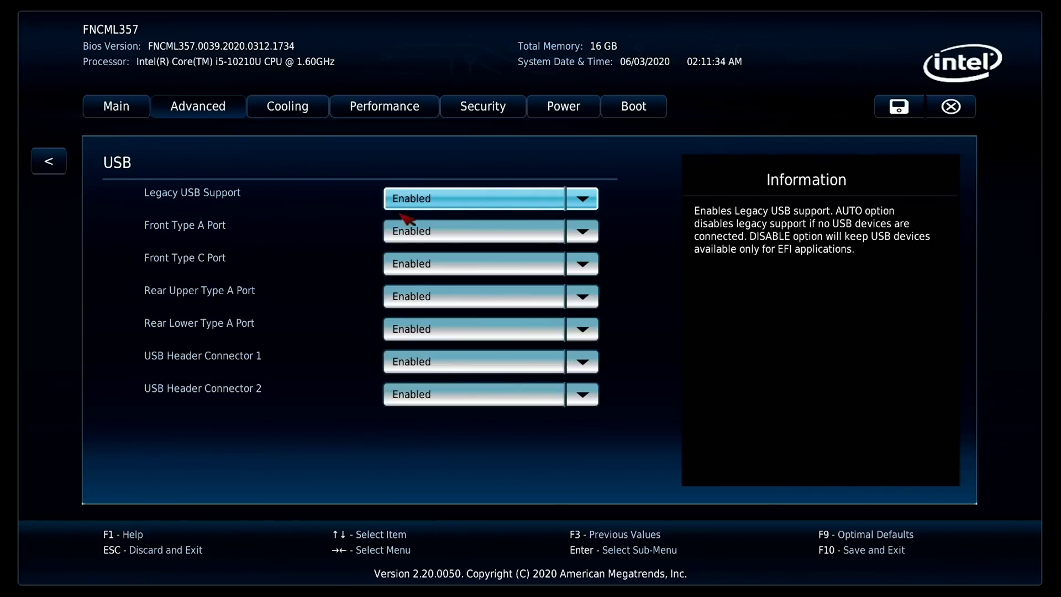
pyautogui.click(49, 166)
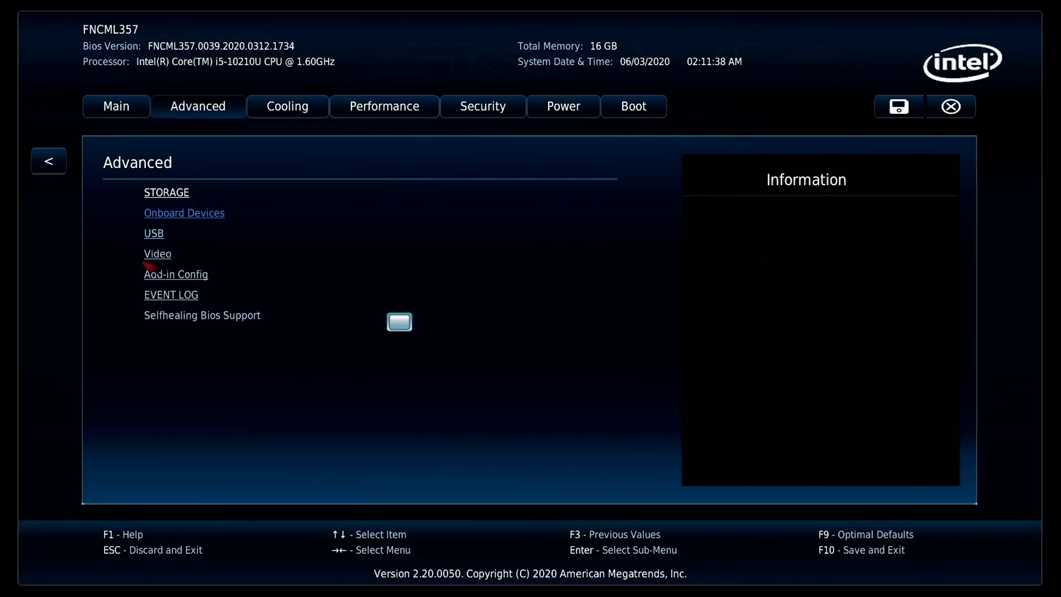
pyautogui.click(173, 256)
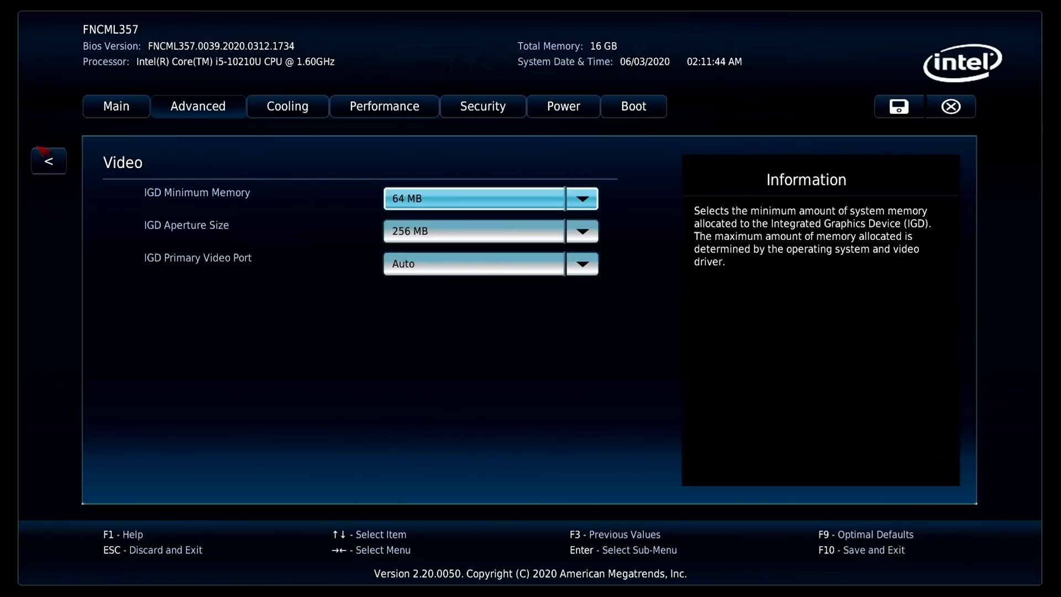
pyautogui.click(54, 162)
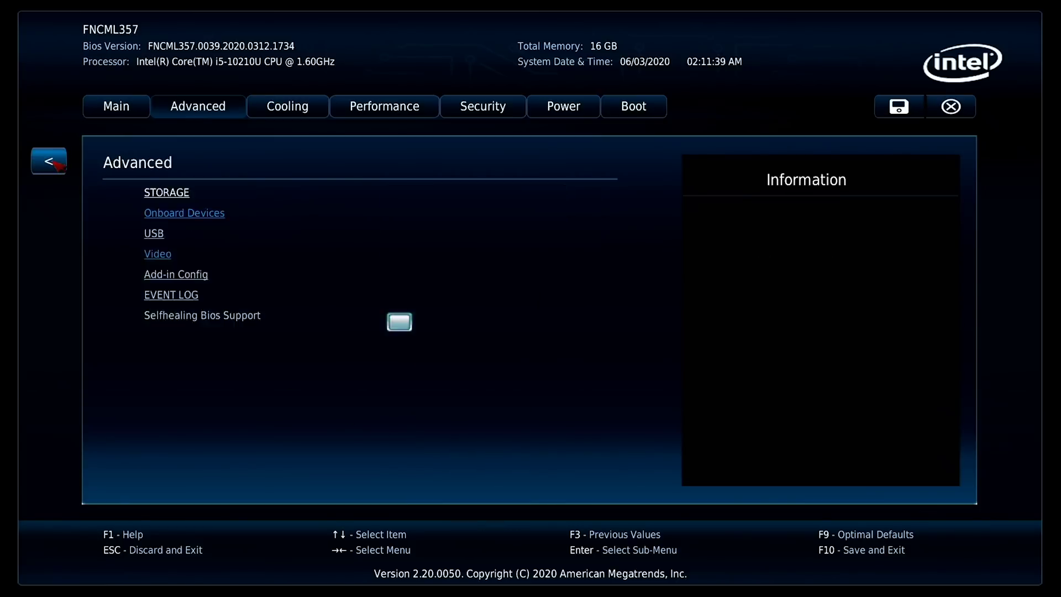
pyautogui.click(173, 274)
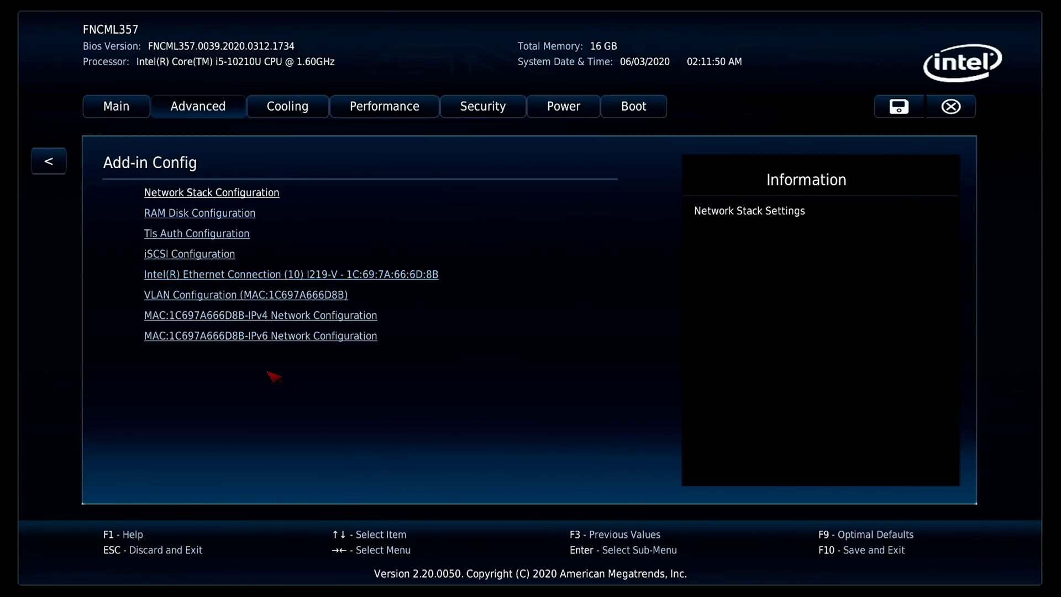
pyautogui.click(57, 169)
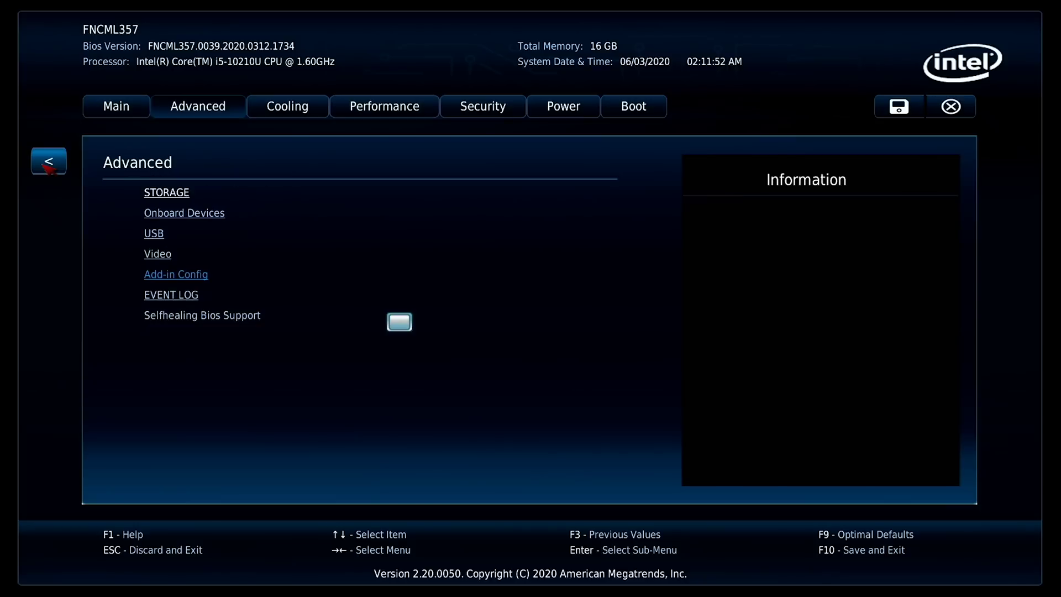
# Review the Cooling, Performance, Security Features and Power settings, including VT-d, Thunderbolt security level and package power limits
pyautogui.click(288, 106)
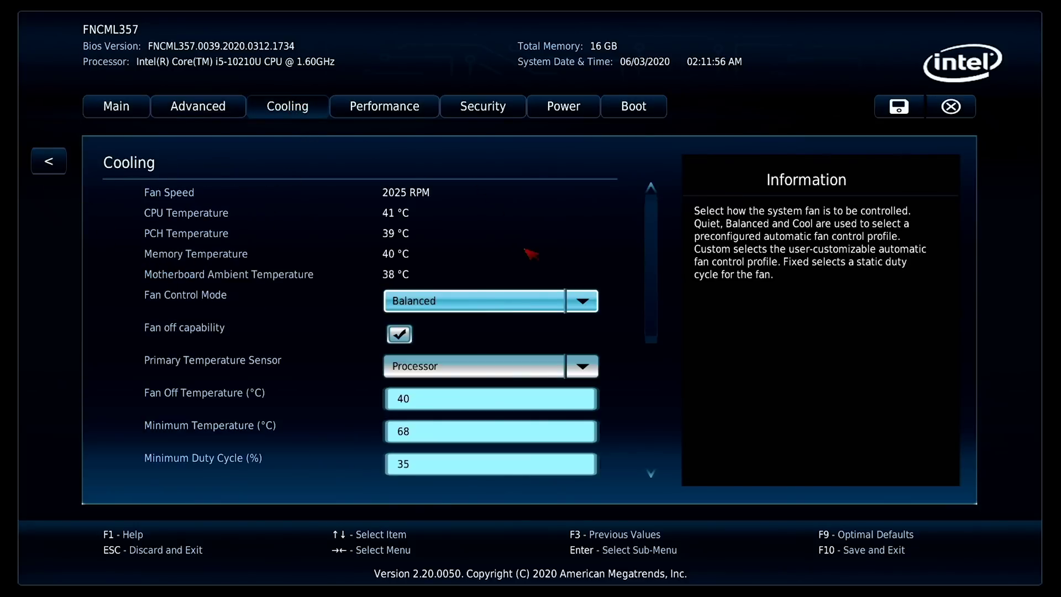
pyautogui.click(386, 106)
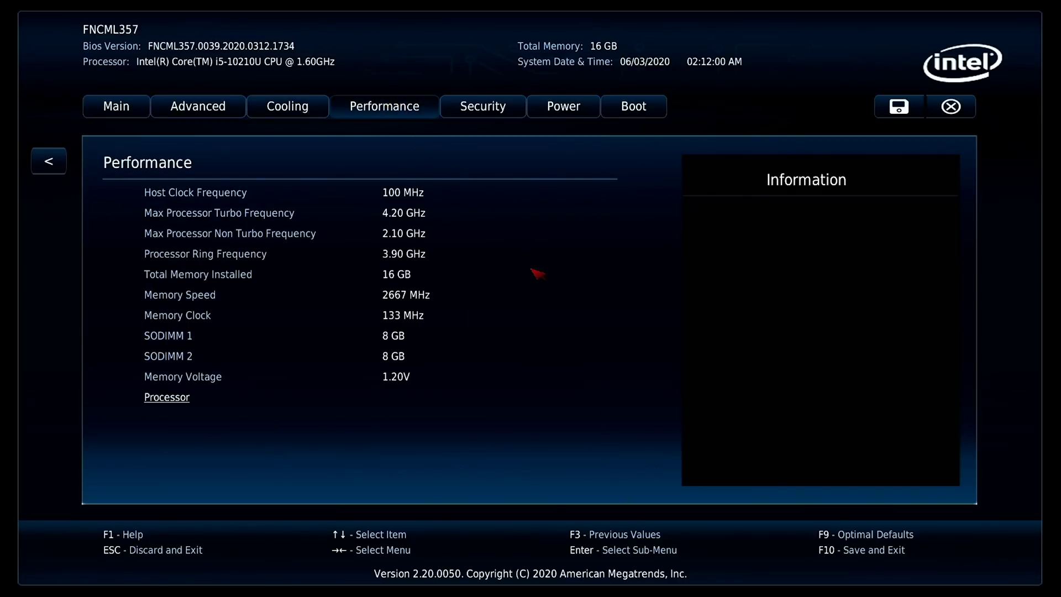
pyautogui.click(485, 113)
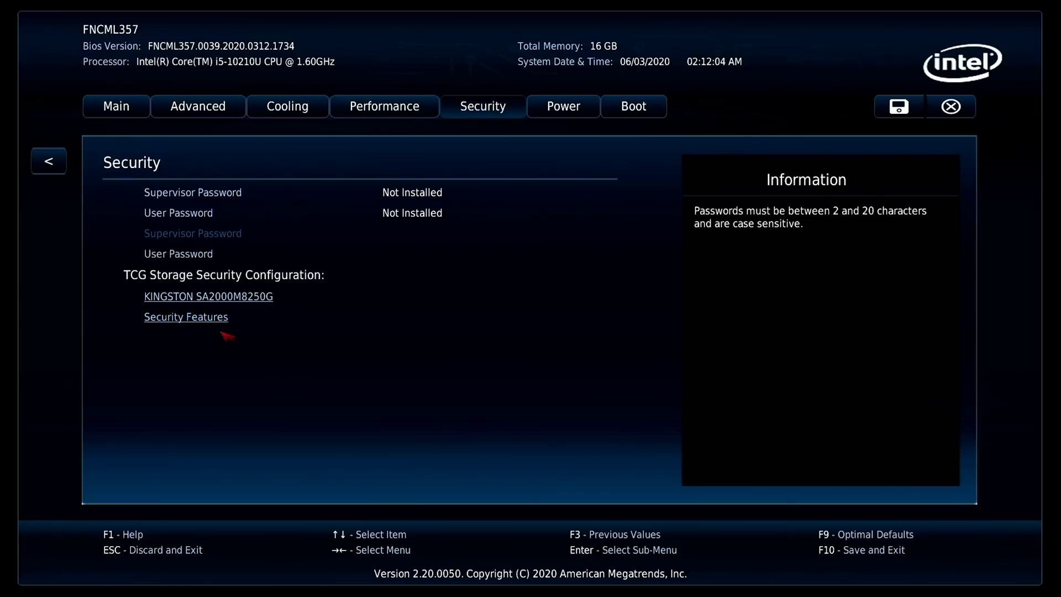
pyautogui.click(211, 321)
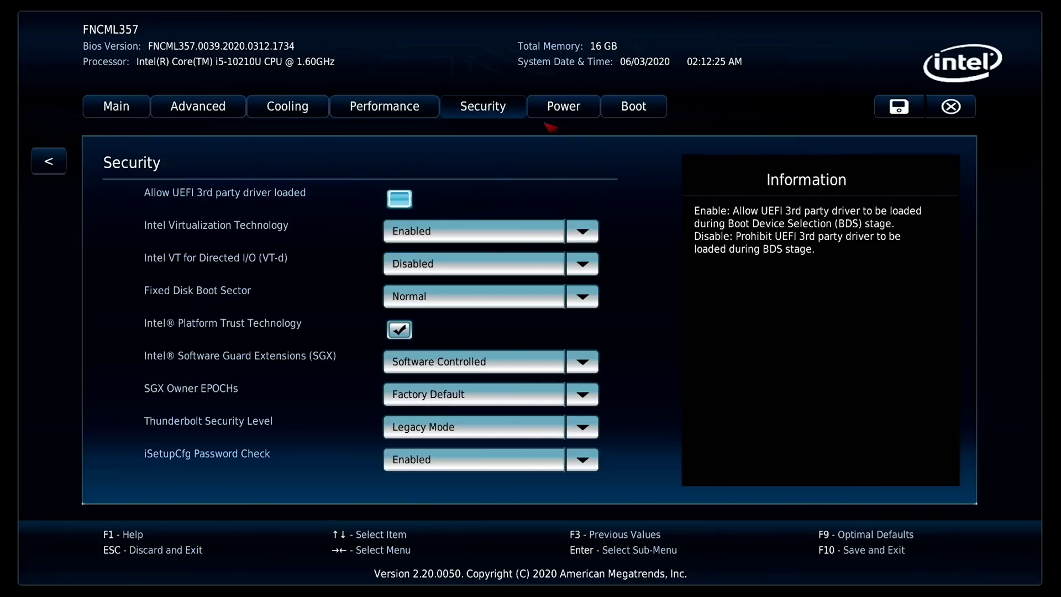
pyautogui.click(572, 112)
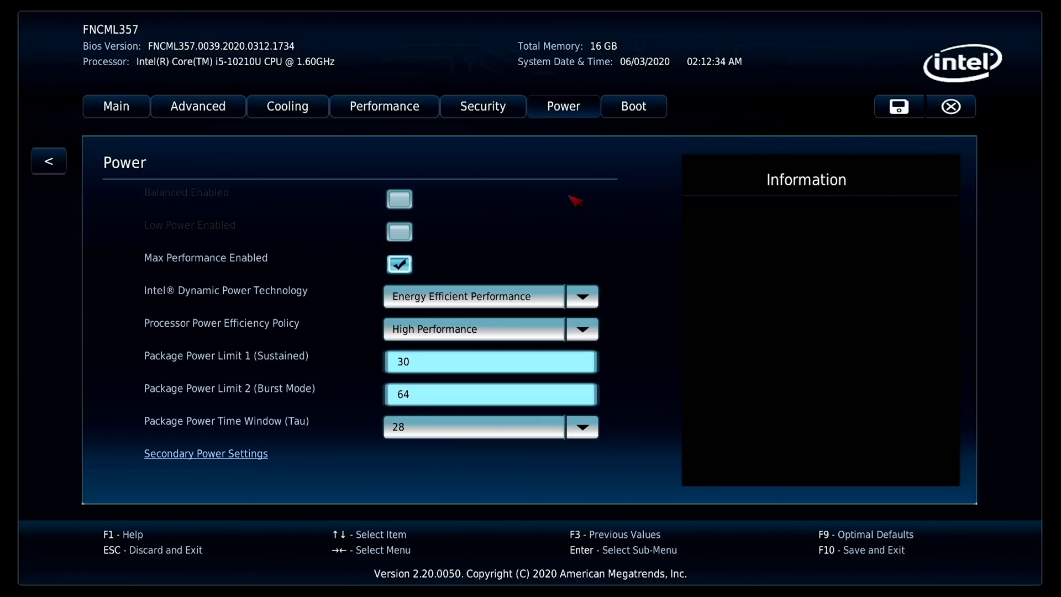
# Review the BIOS boot settings on the Secure Boot, Boot Priority and Boot Display Configuration pages
pyautogui.click(640, 106)
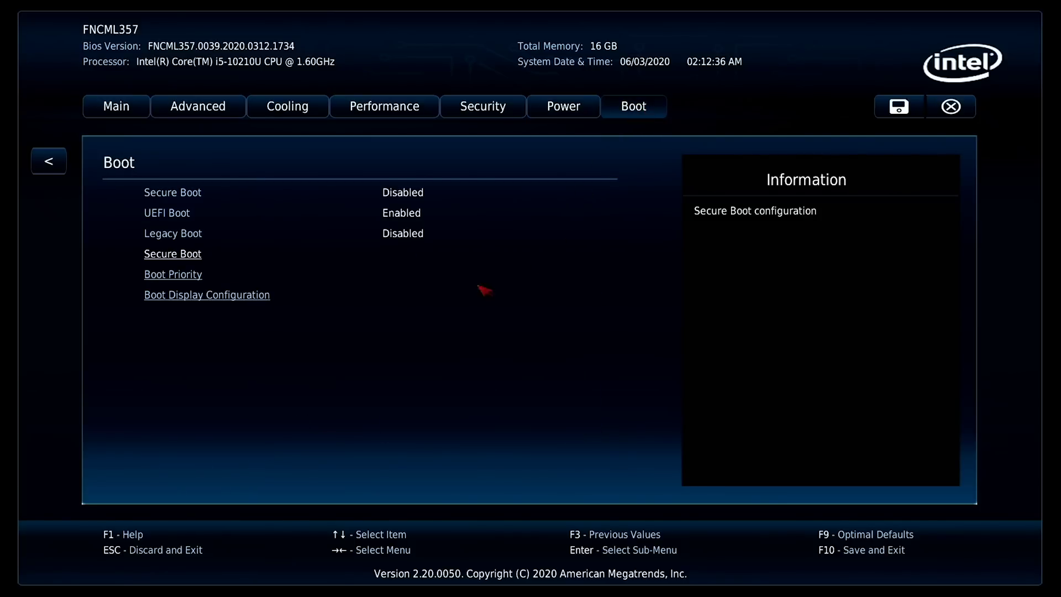
pyautogui.click(181, 255)
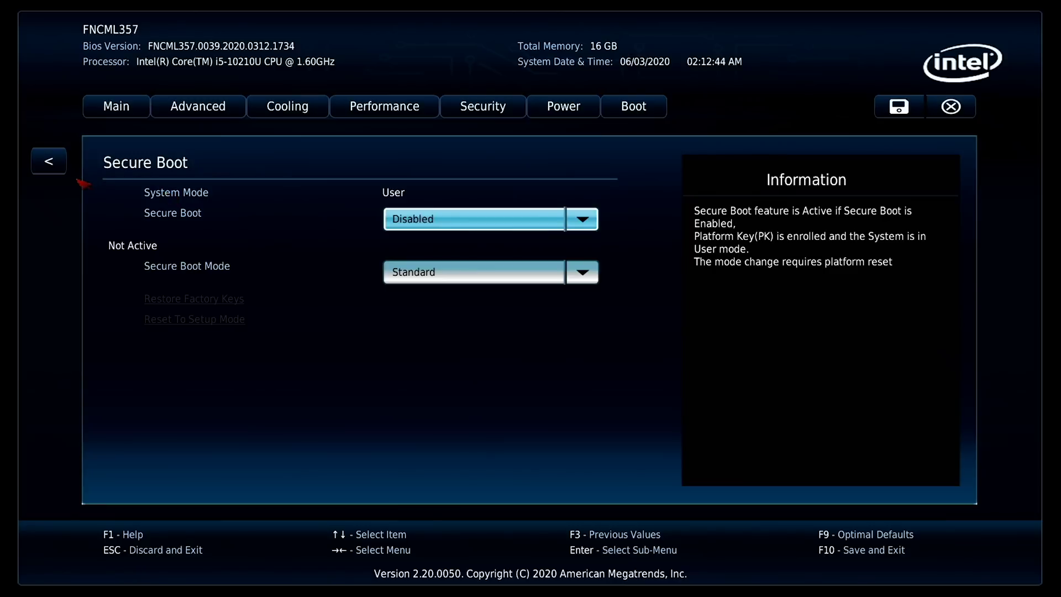
pyautogui.click(49, 161)
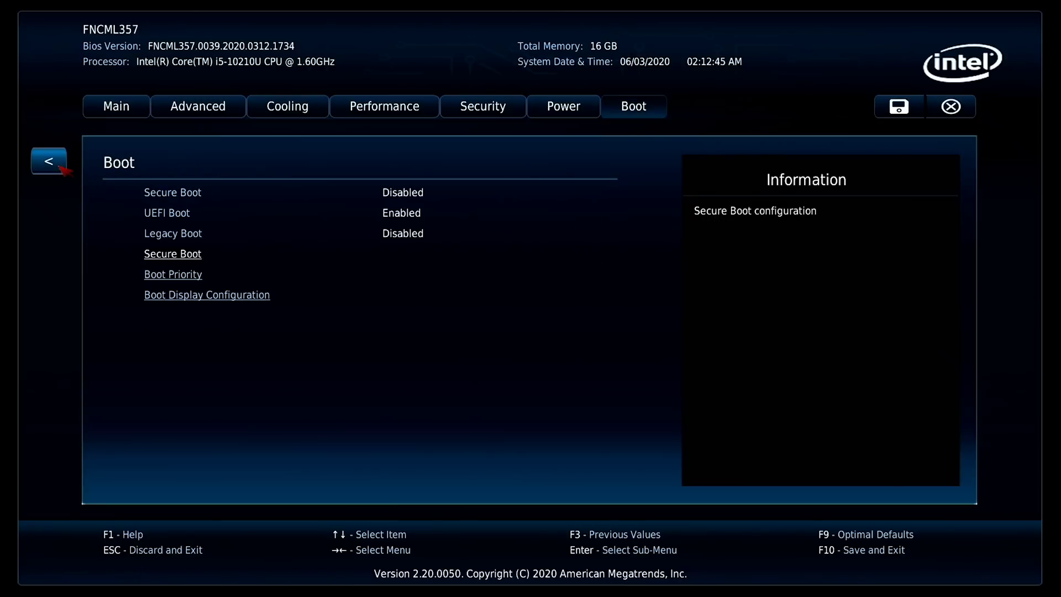
pyautogui.click(195, 276)
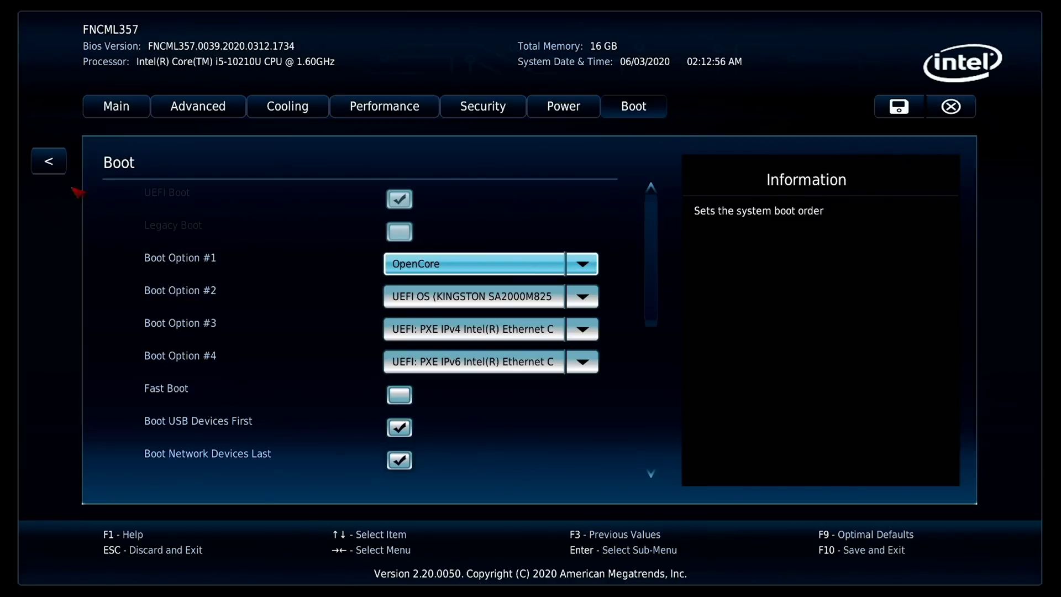
pyautogui.click(56, 160)
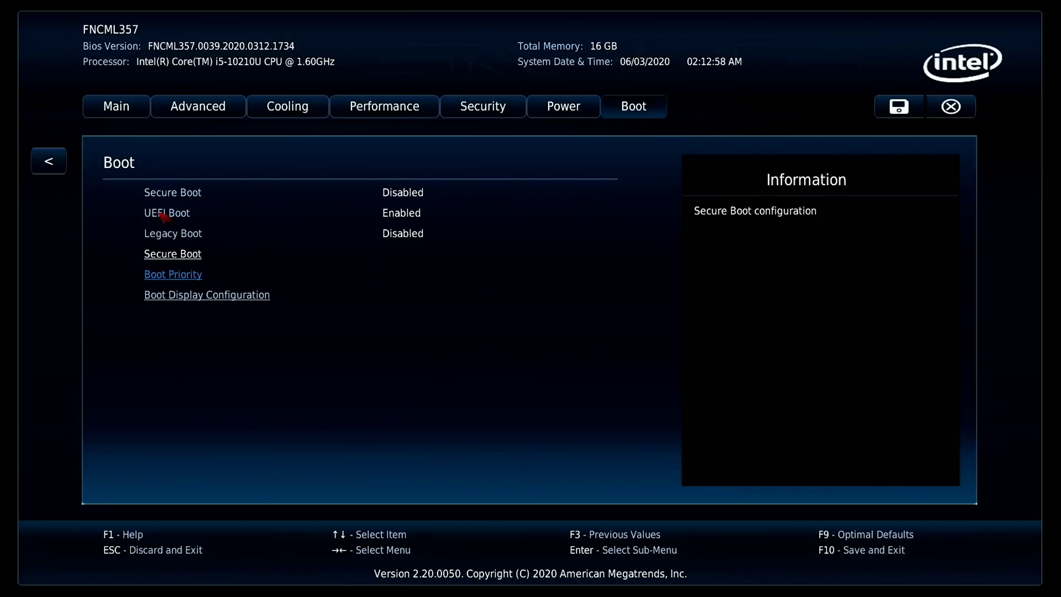
pyautogui.click(233, 297)
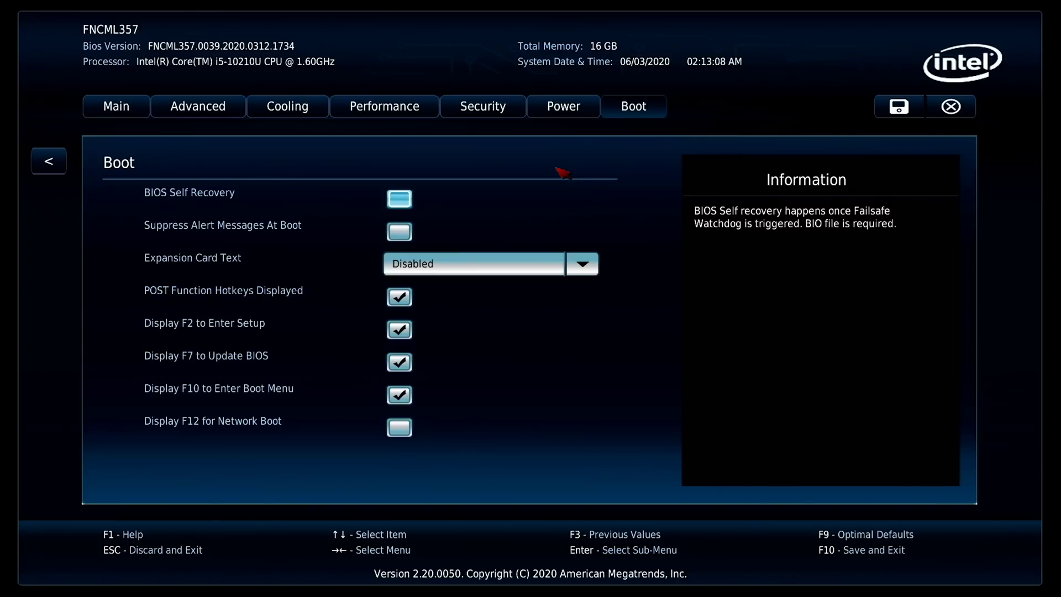
# Save the BIOS configuration and exit setup
pyautogui.press('F10')
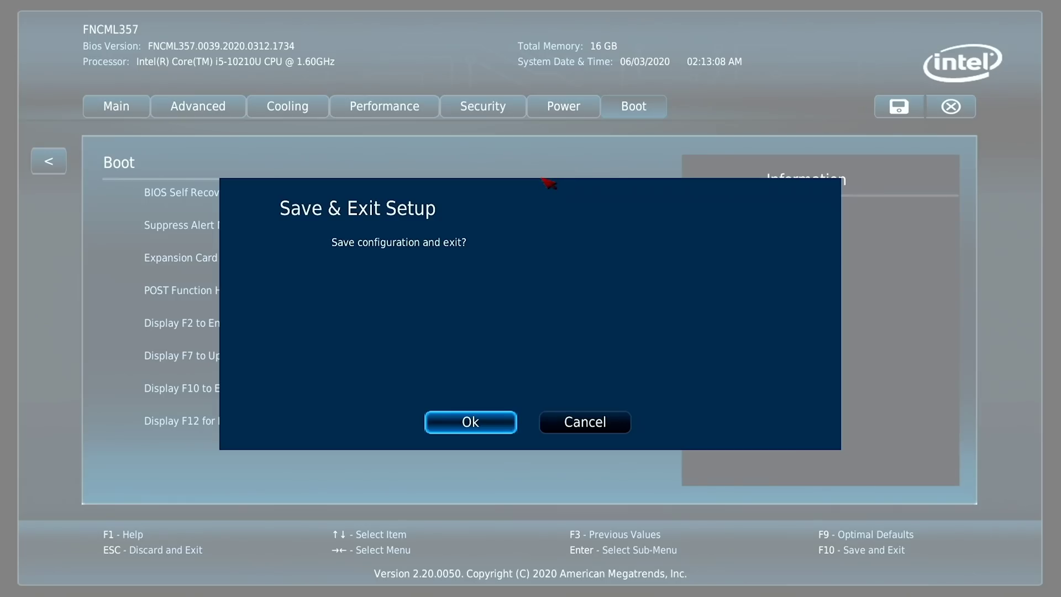
pyautogui.press('Return')
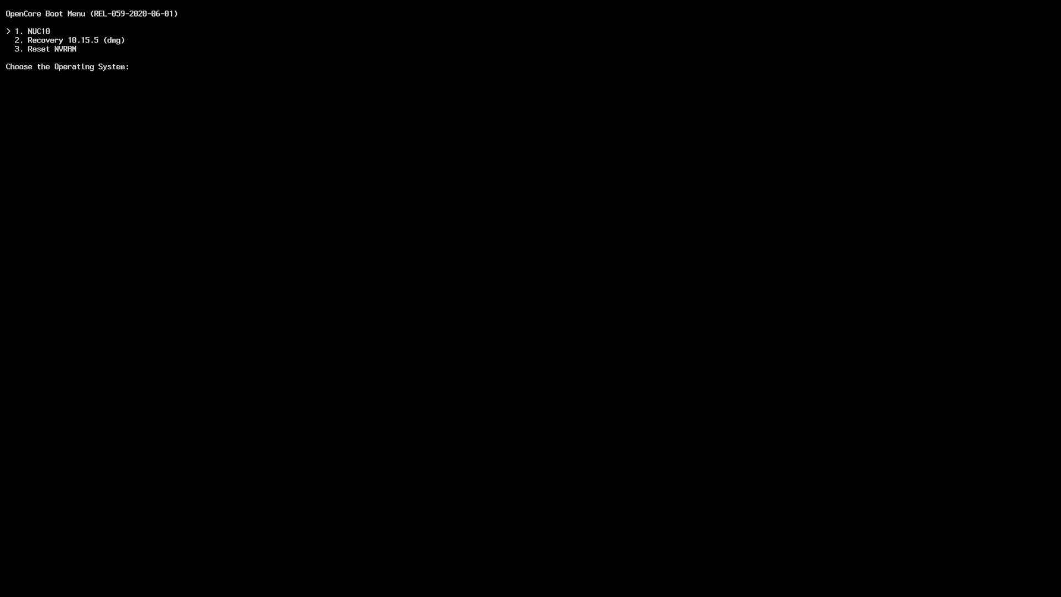
# Boot the NUC10 entry from the OpenCore menu and log in to macOS with the account password
pyautogui.press('Return')
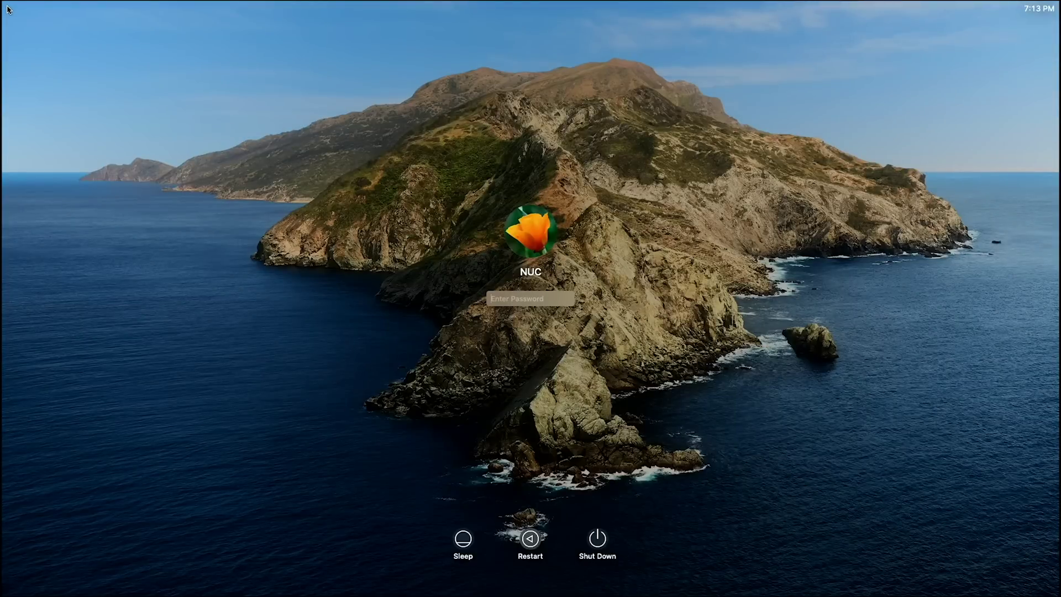
pyautogui.write('••••')
pyautogui.press('Return')
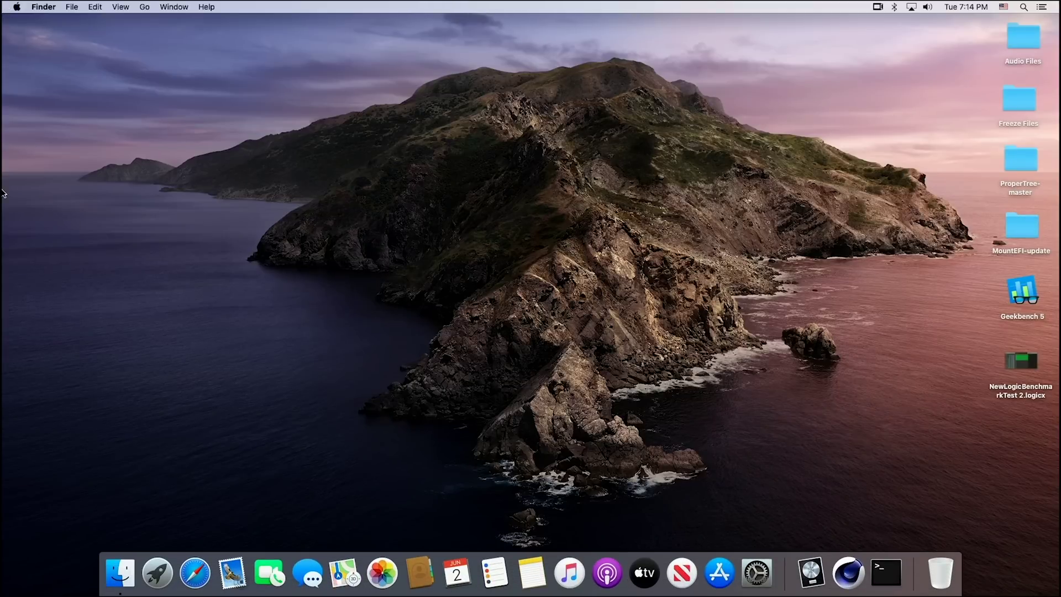
# Open Safari, move its window slightly higher on the desktop, and return the focus to Finder
pyautogui.click(194, 569)
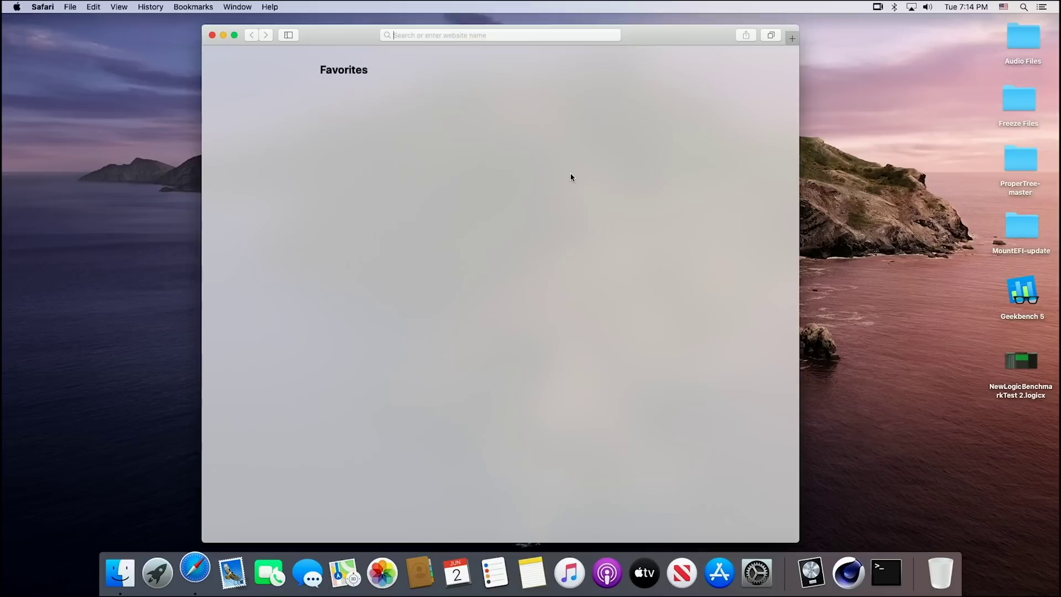
pyautogui.moveTo(645, 47); pyautogui.dragTo(664, 35)
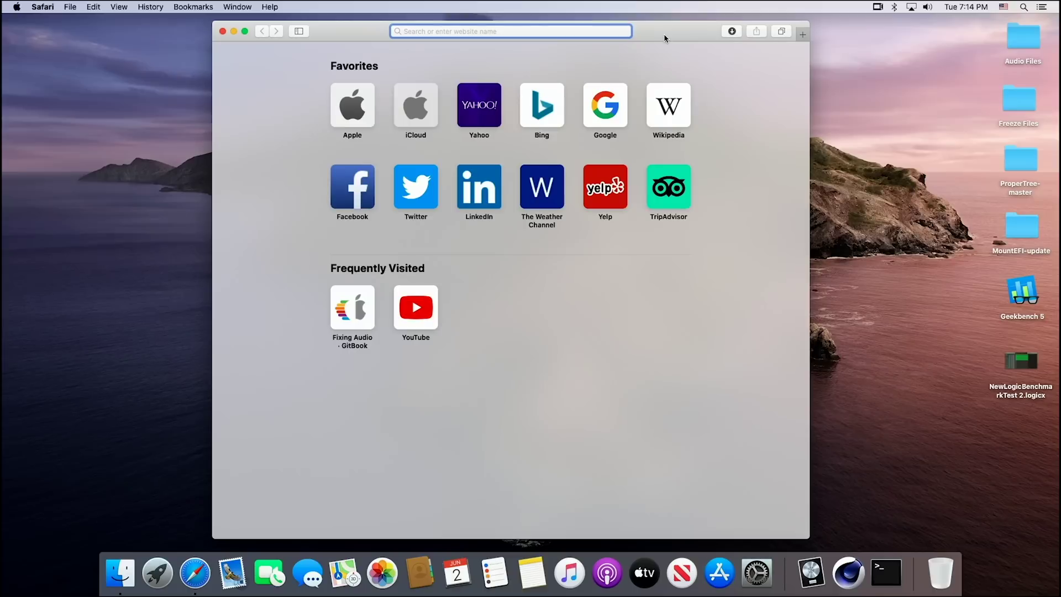
pyautogui.click(853, 128)
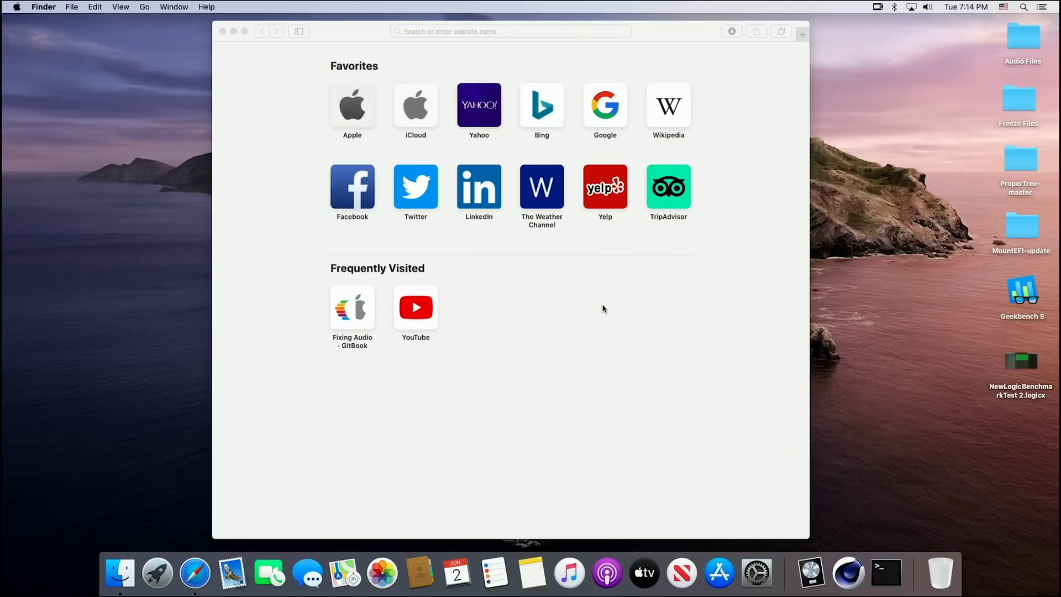